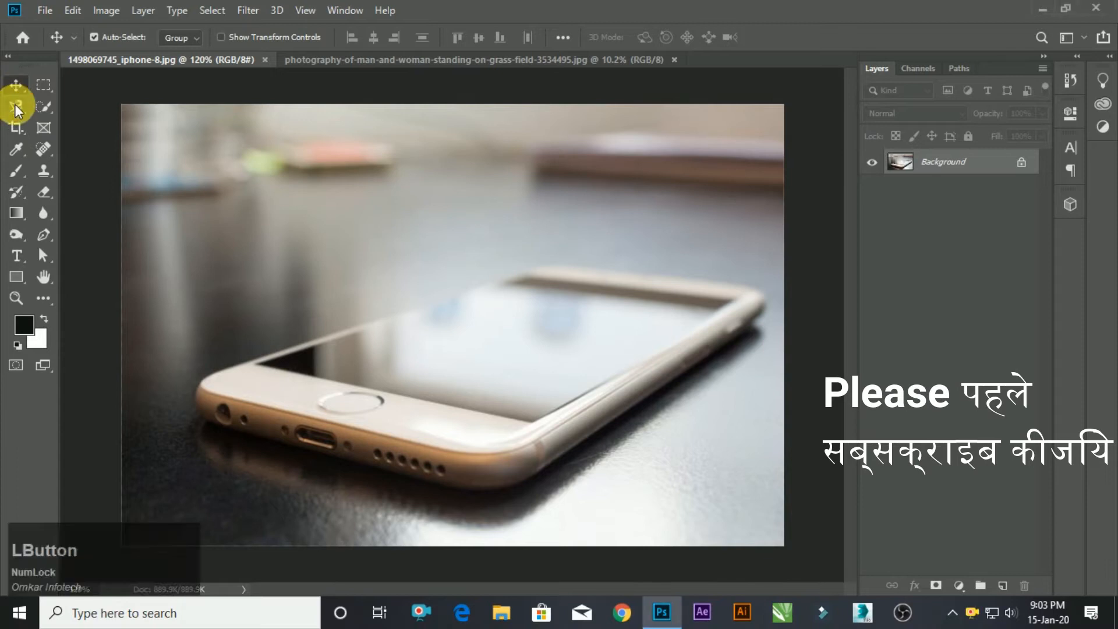
left_click(18, 107)
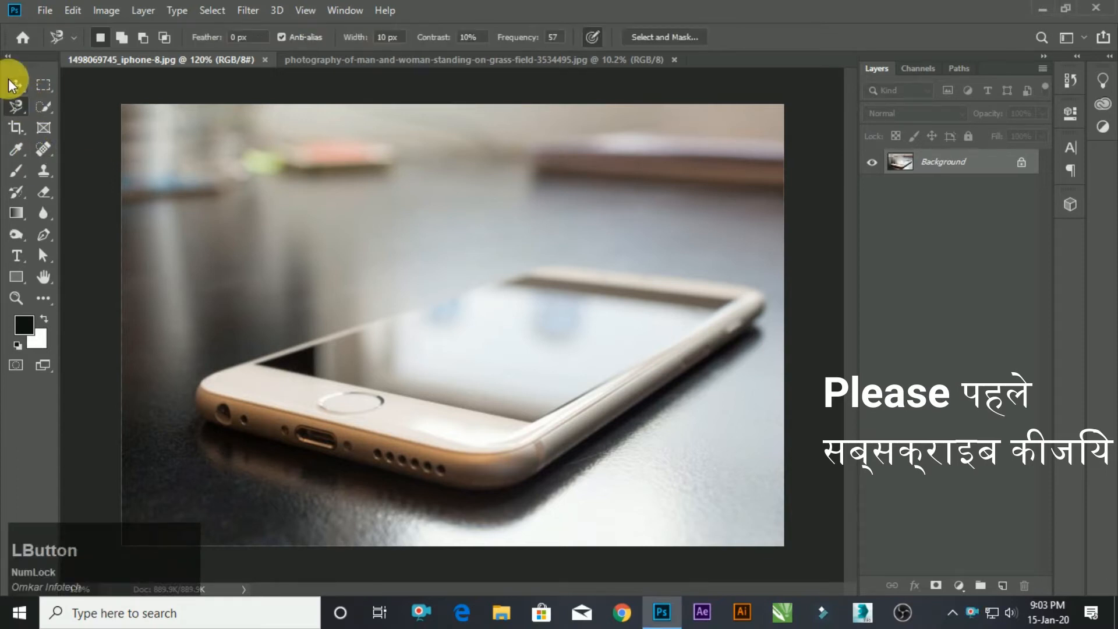
left_click(13, 84)
scroll(441, 329, "up", 2)
scroll(442, 331, "up", 1)
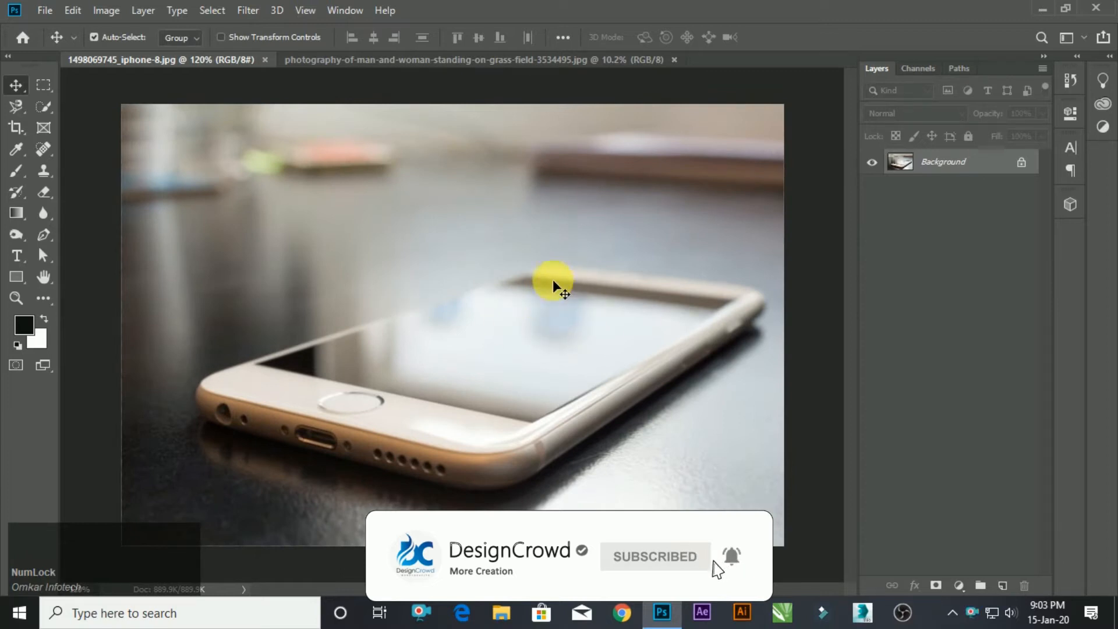
left_click(1009, 387)
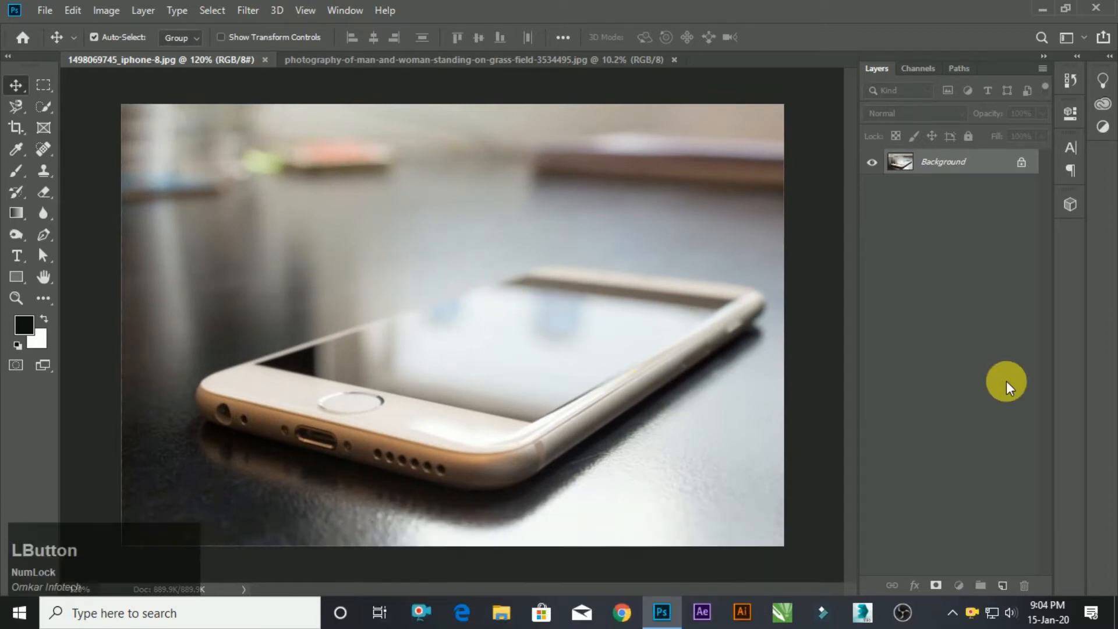
Duplicate the Background layer and add a Curves adjustment layer above it that slightly darkens the midtones.
left_click_drag(954, 166, 1003, 586)
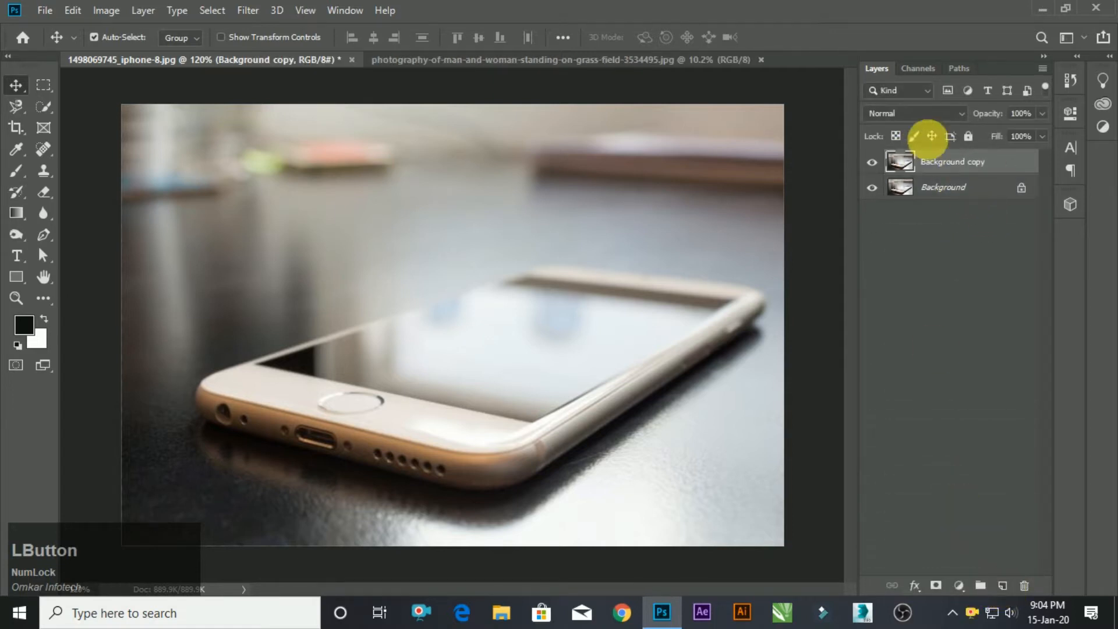
right_click(959, 586)
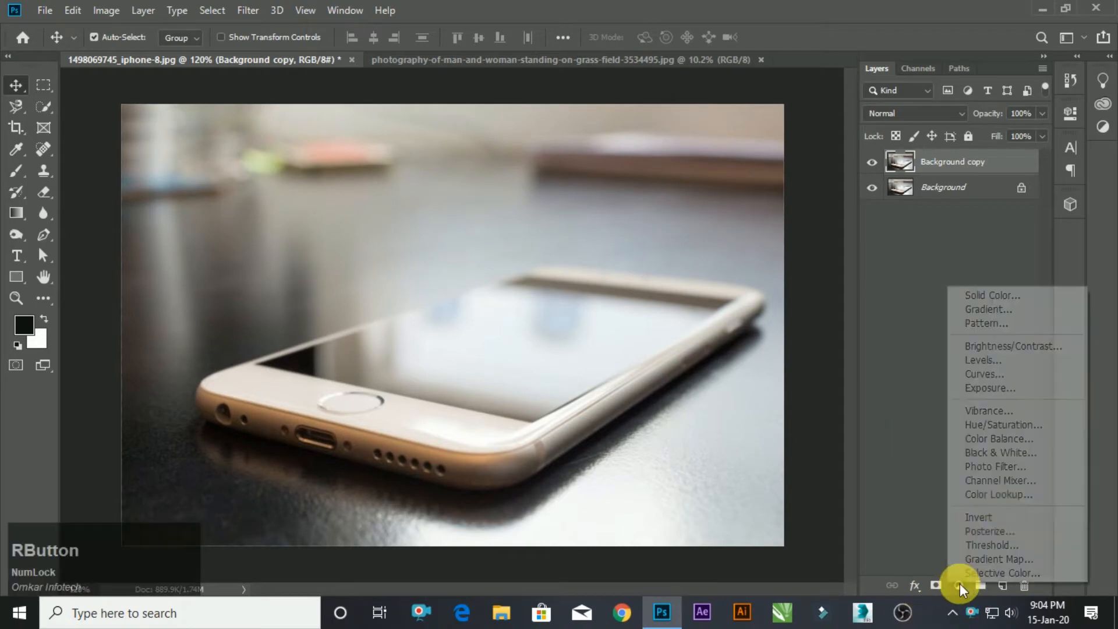
left_click(994, 374)
left_click_drag(949, 271, 962, 278)
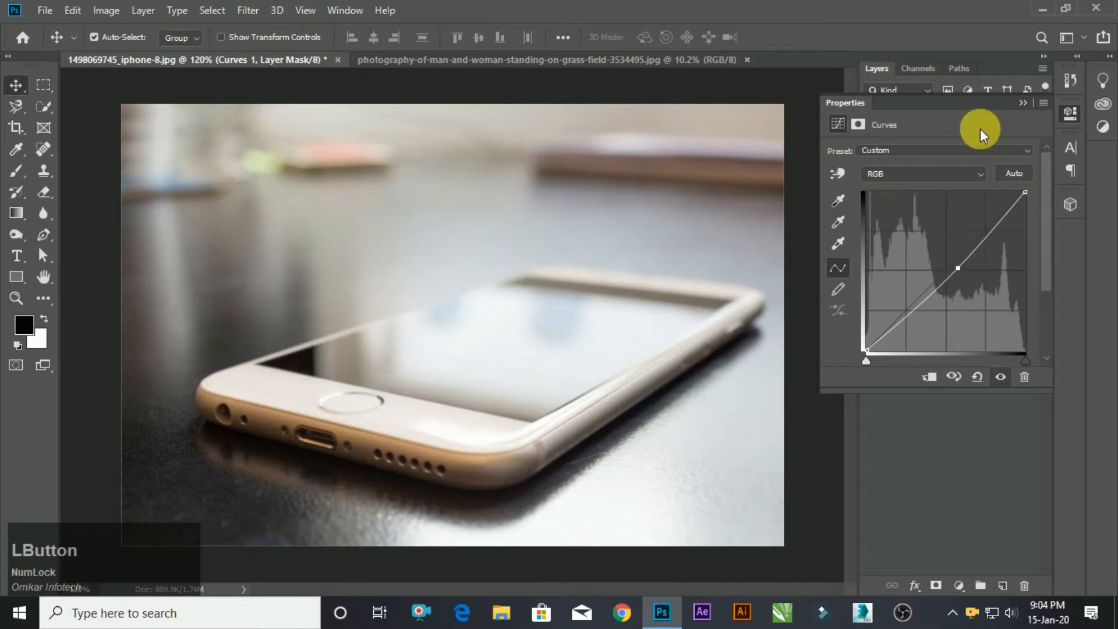
left_click(1021, 104)
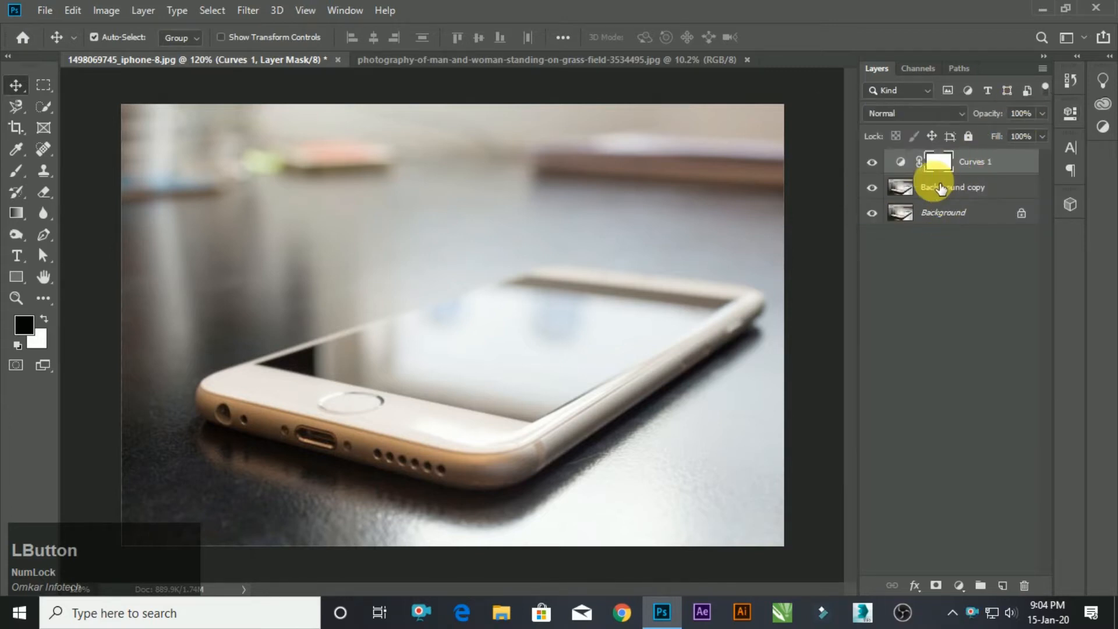
With the Background copy layer active, draw a black-filled Pen shape with anchors at the four corners of the phone's screen.
left_click(982, 188)
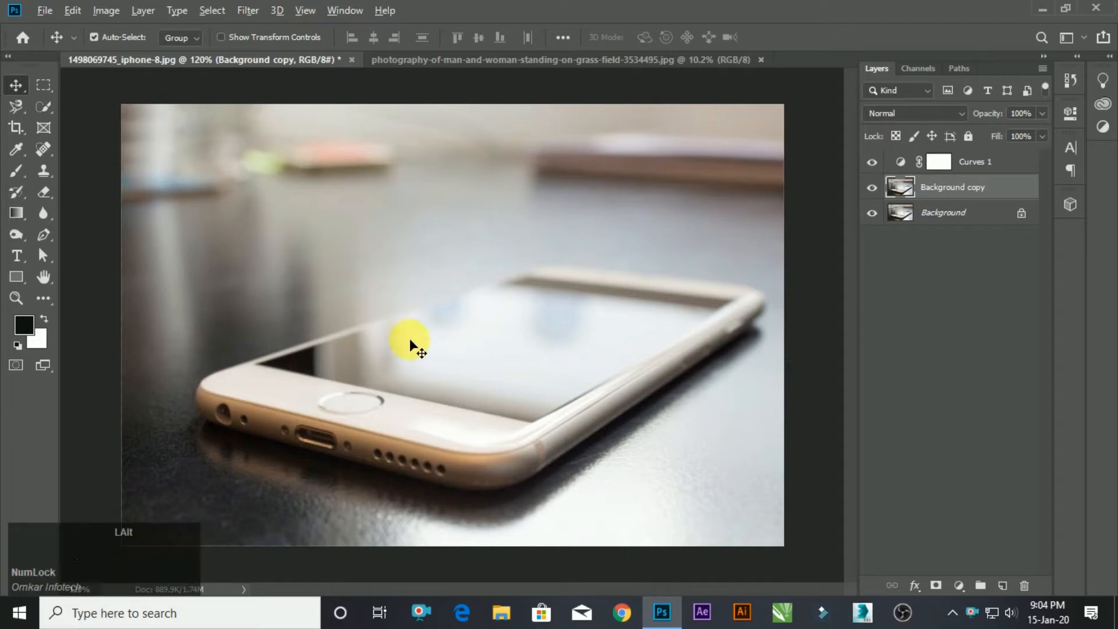
scroll(583, 303, "up", 2)
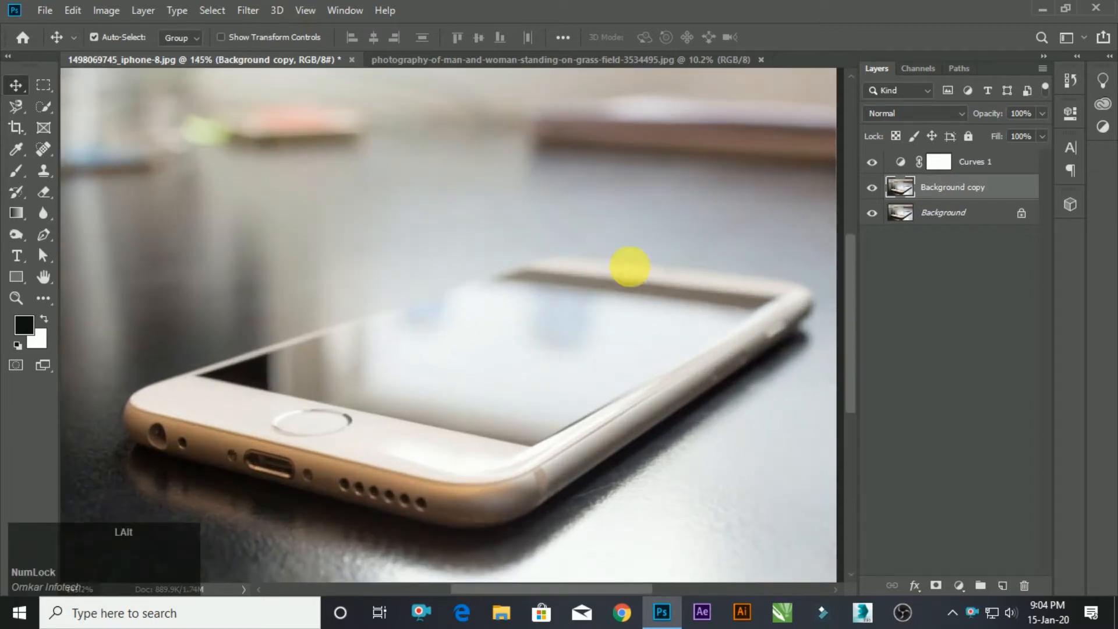
left_click(620, 63)
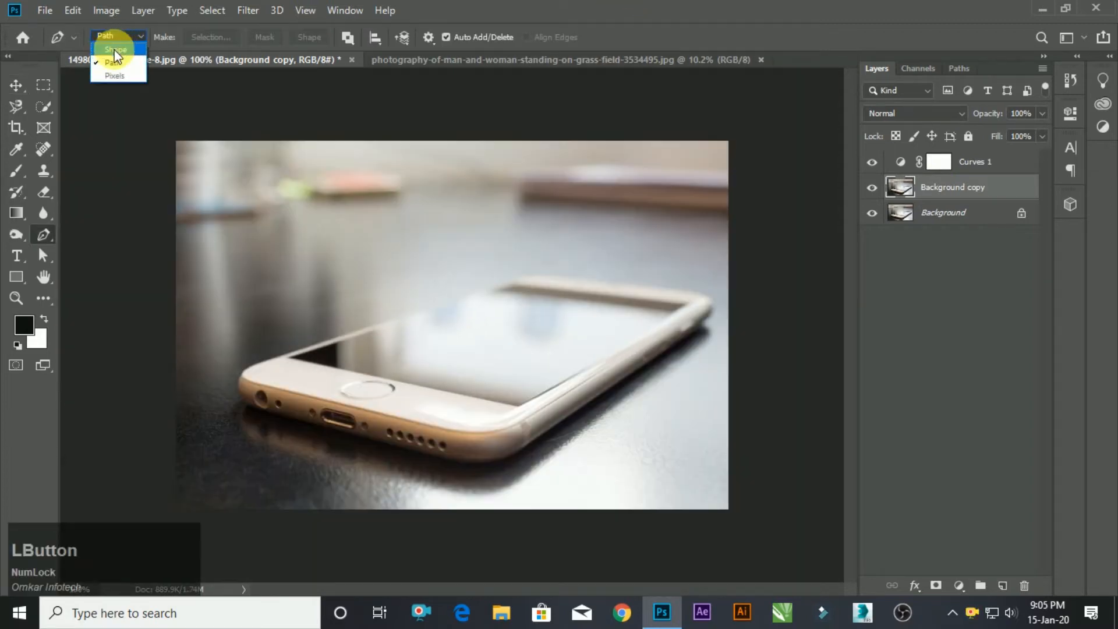
left_click(115, 50)
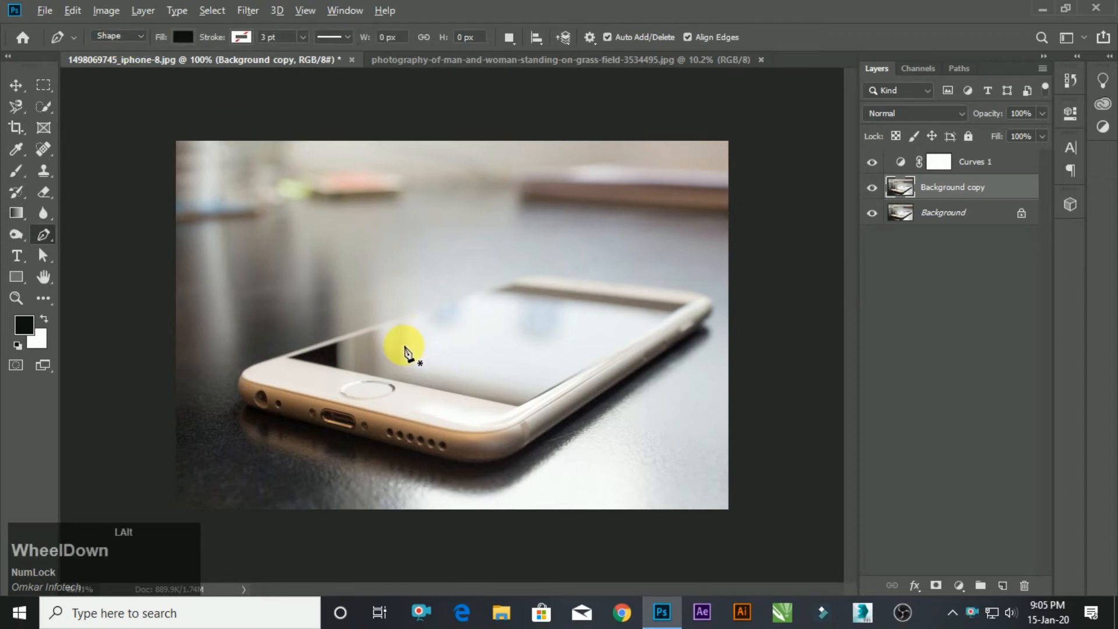
scroll(417, 345, "up", 3)
scroll(703, 284, "up", 1)
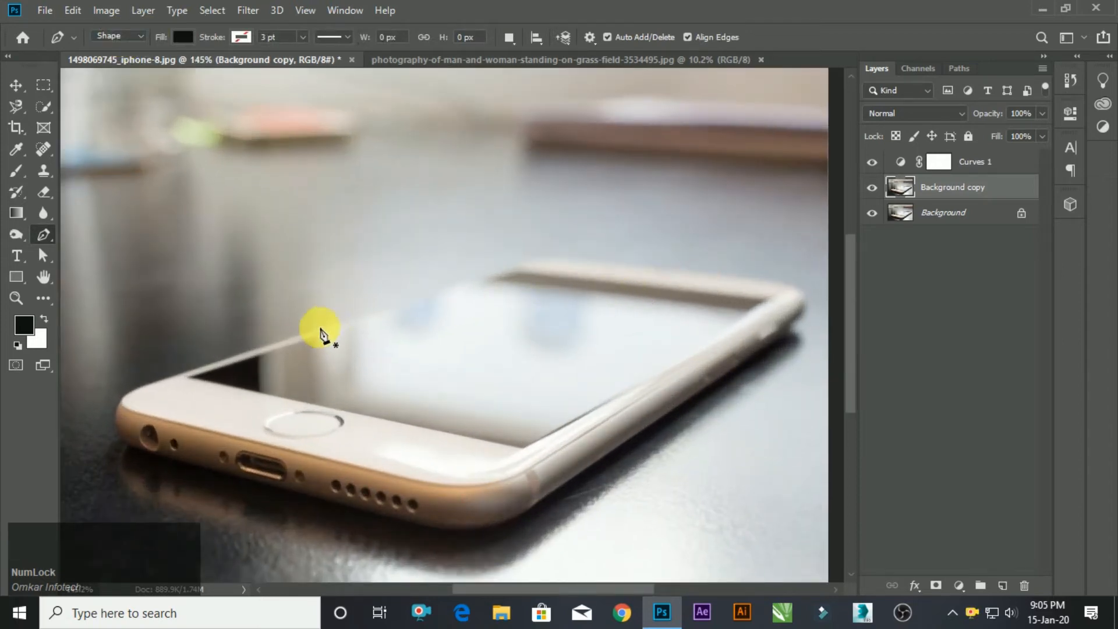
scroll(322, 336, "up", 1)
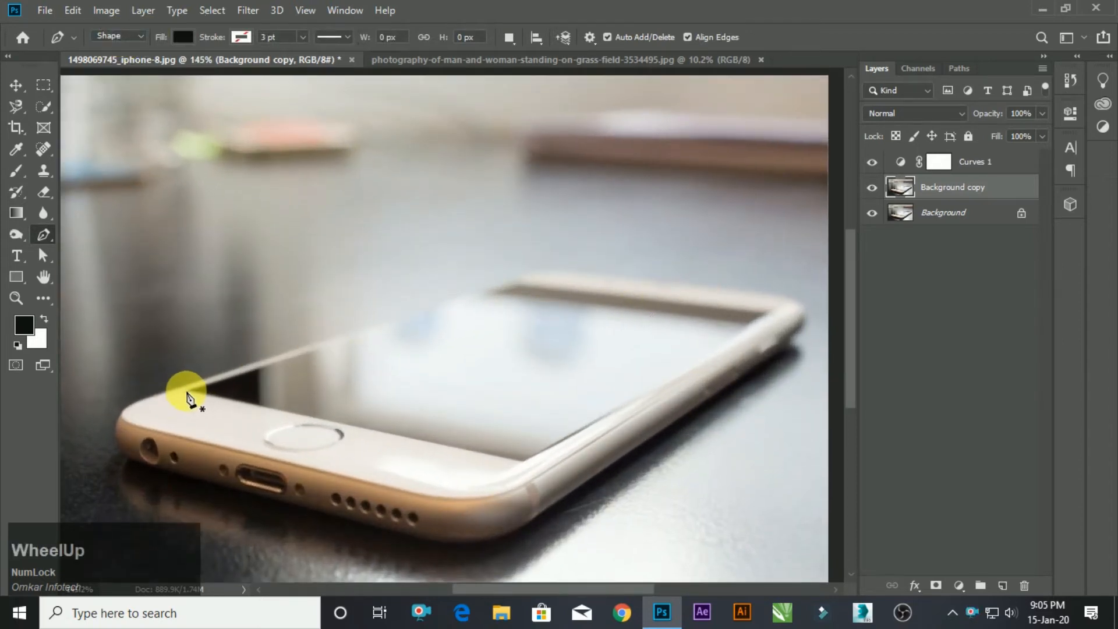
left_click(185, 391)
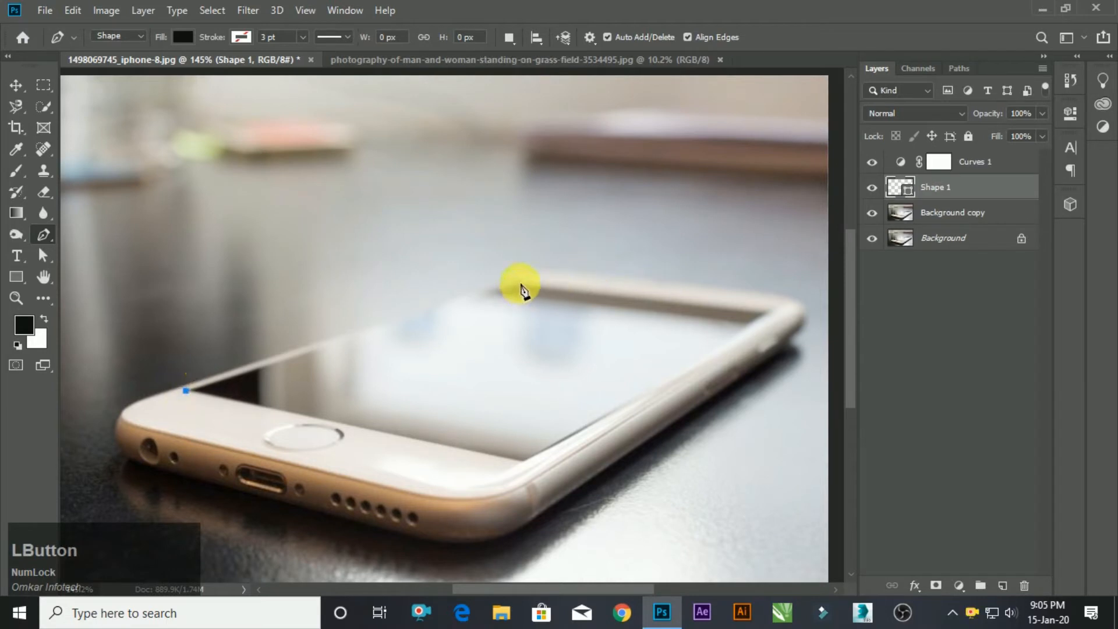
left_click(511, 283)
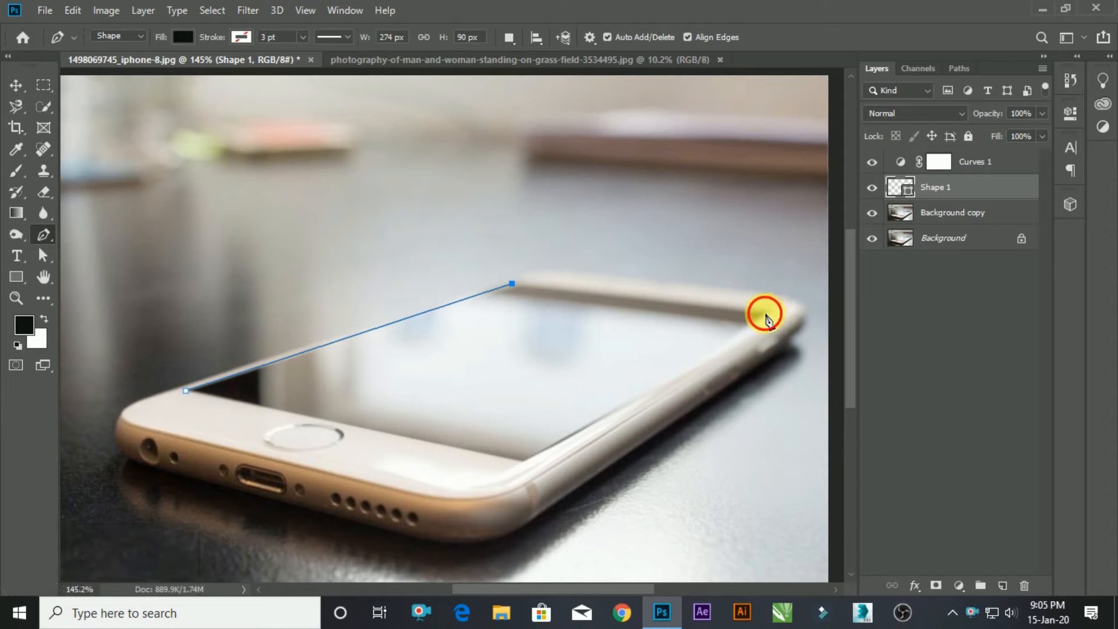
left_click(766, 314)
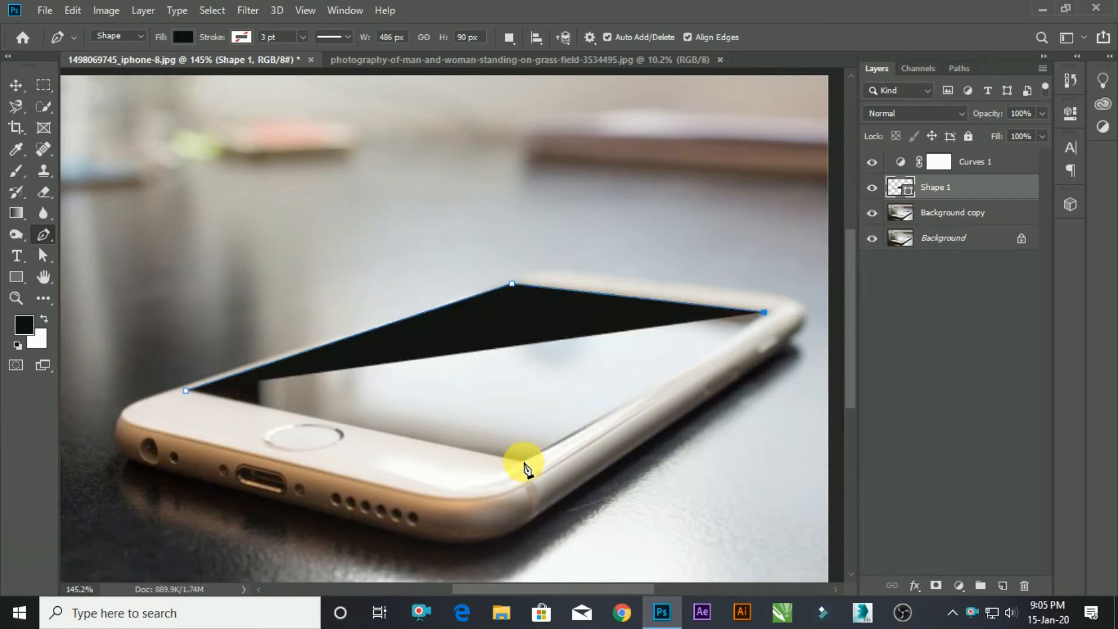
left_click(525, 461)
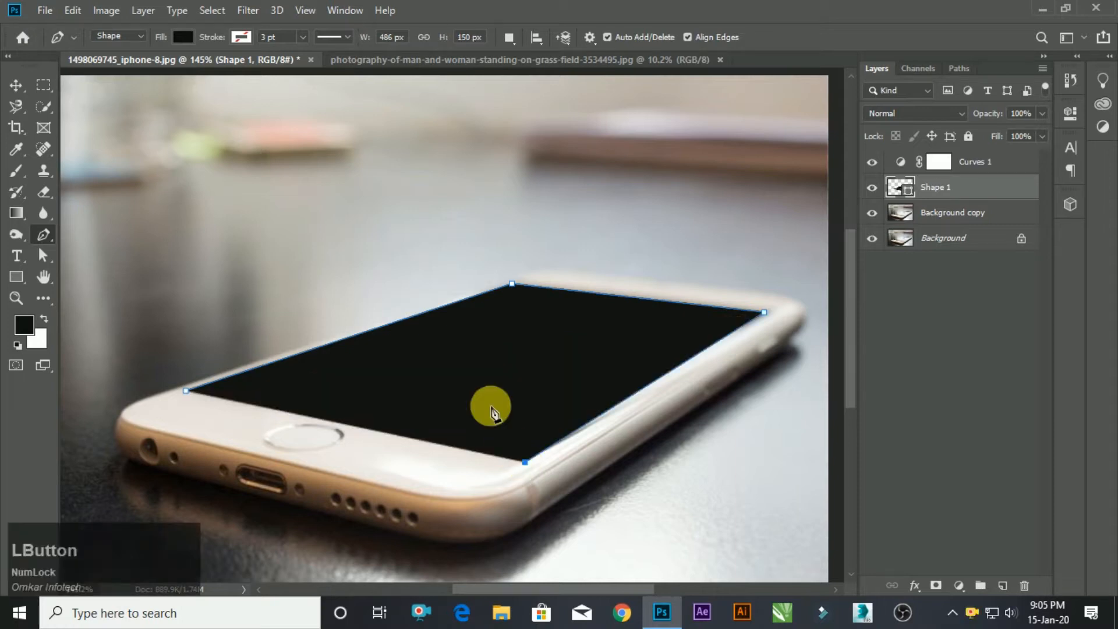
Undo the shape's last anchor at the near corner and lower the shape layer's opacity to 32%.
key("ctrl+z")
mouse_move(1006, 116)
left_mouse_down()
mouse_move(956, 104)
mouse_move(1012, 130)
mouse_move(986, 112)
left_mouse_up()
scroll(737, 373, "up", 3)
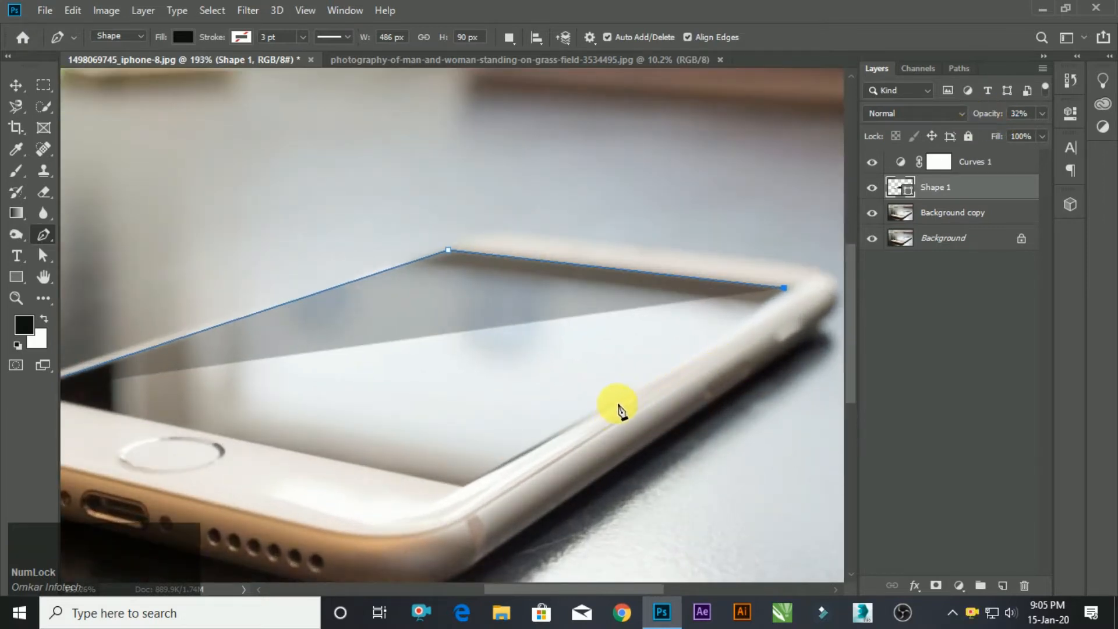
left_click(617, 402)
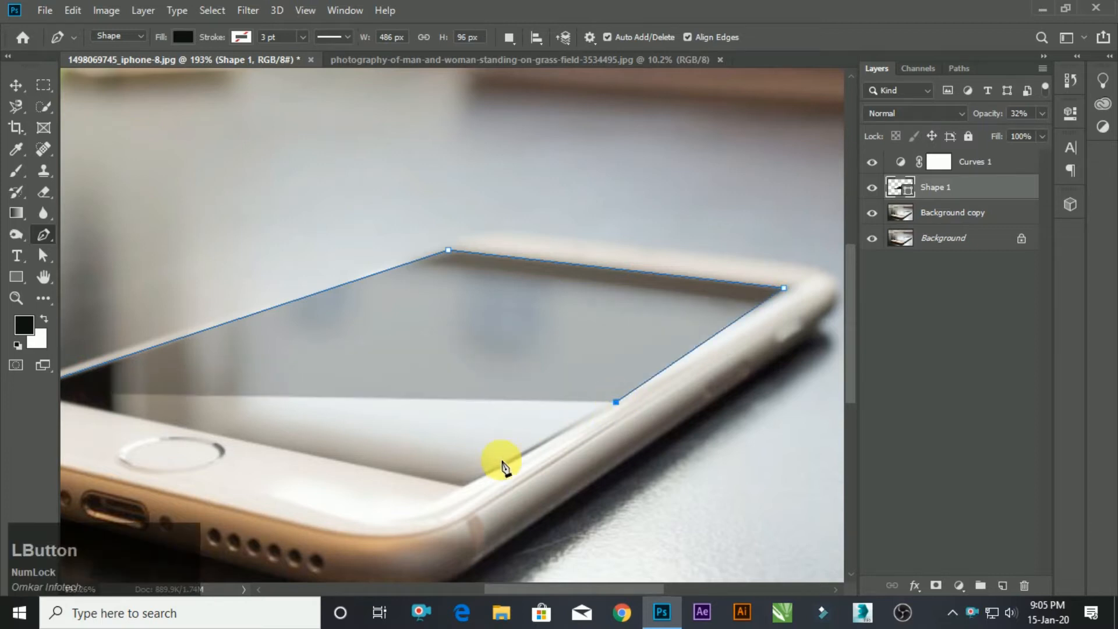
key("ctrl+z")
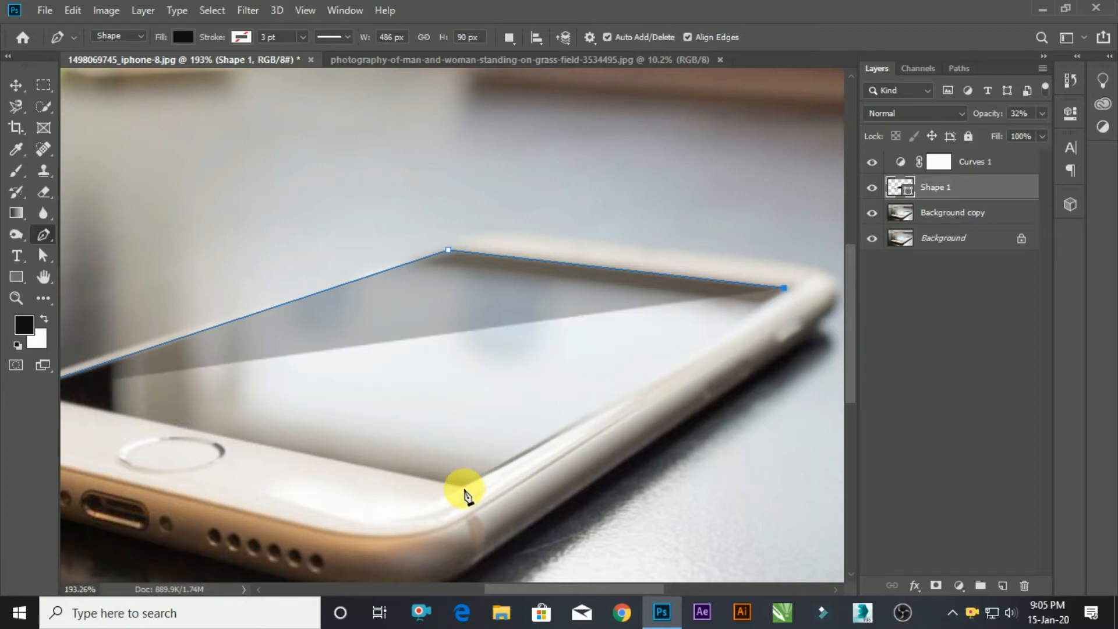
left_click(466, 495)
key("ctrl+z")
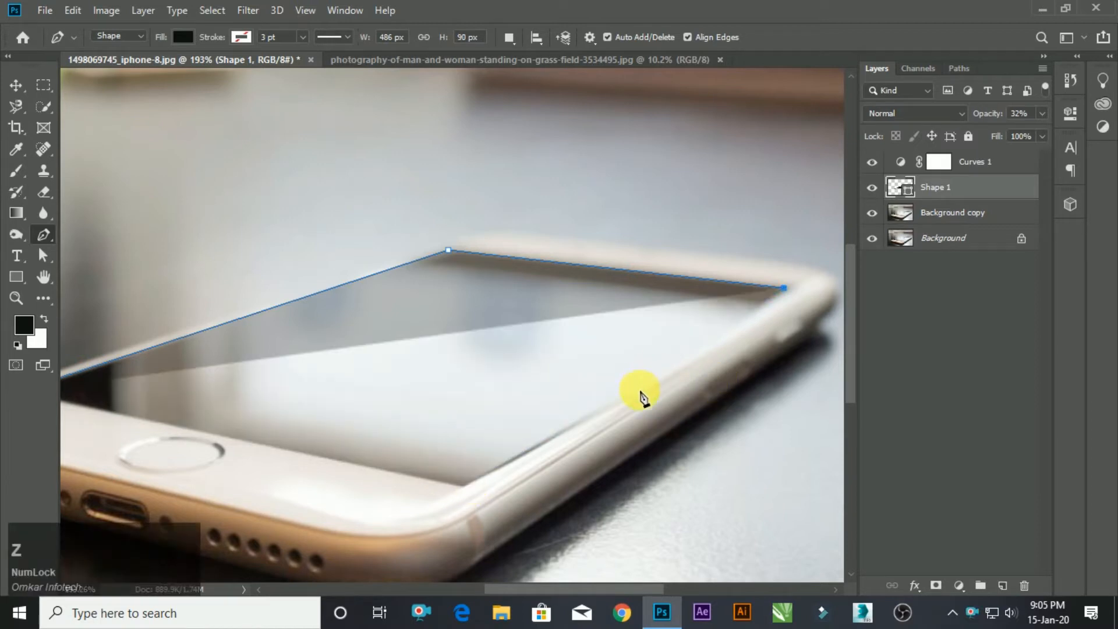
Add anchors midway along the screen's right edge and at its near corner, and close the shape path.
left_click(641, 390)
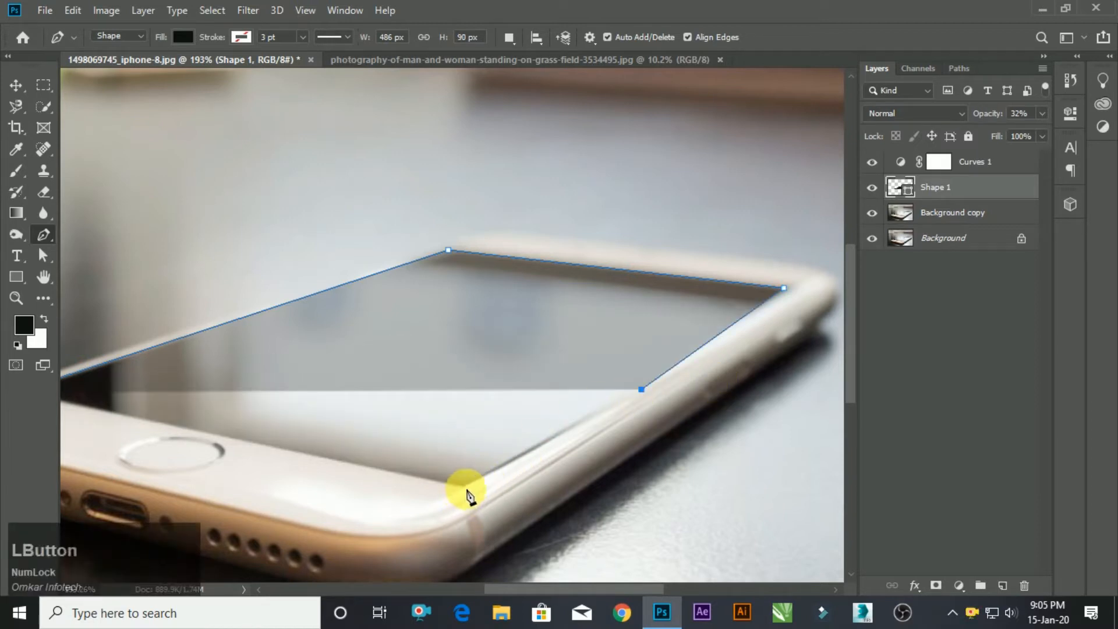
left_click(466, 495)
scroll(362, 420, "down", 2)
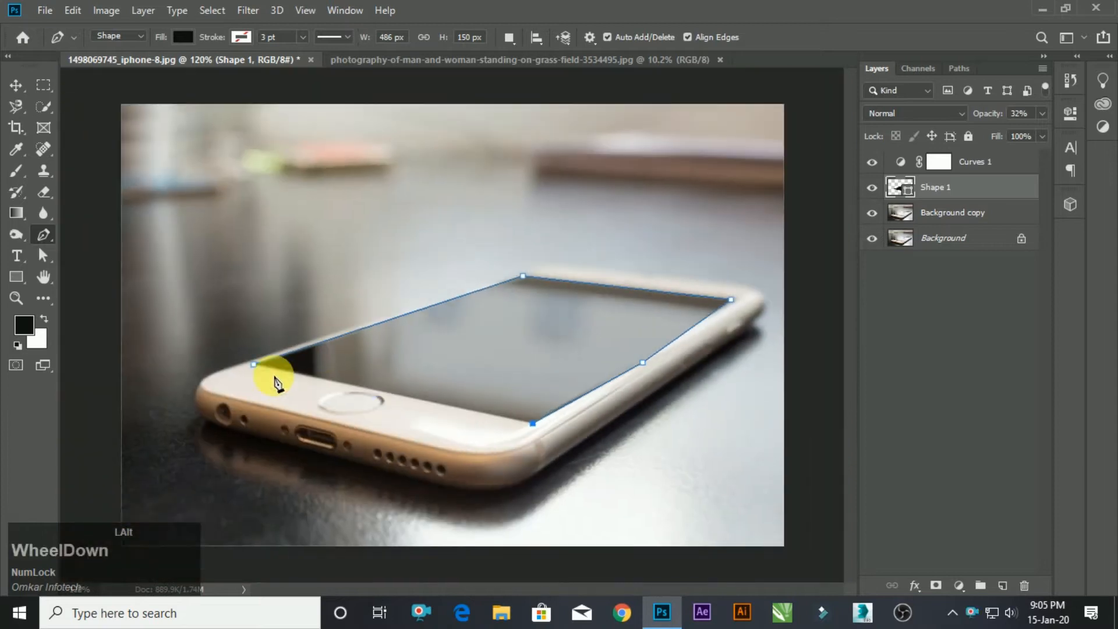
left_click(231, 377)
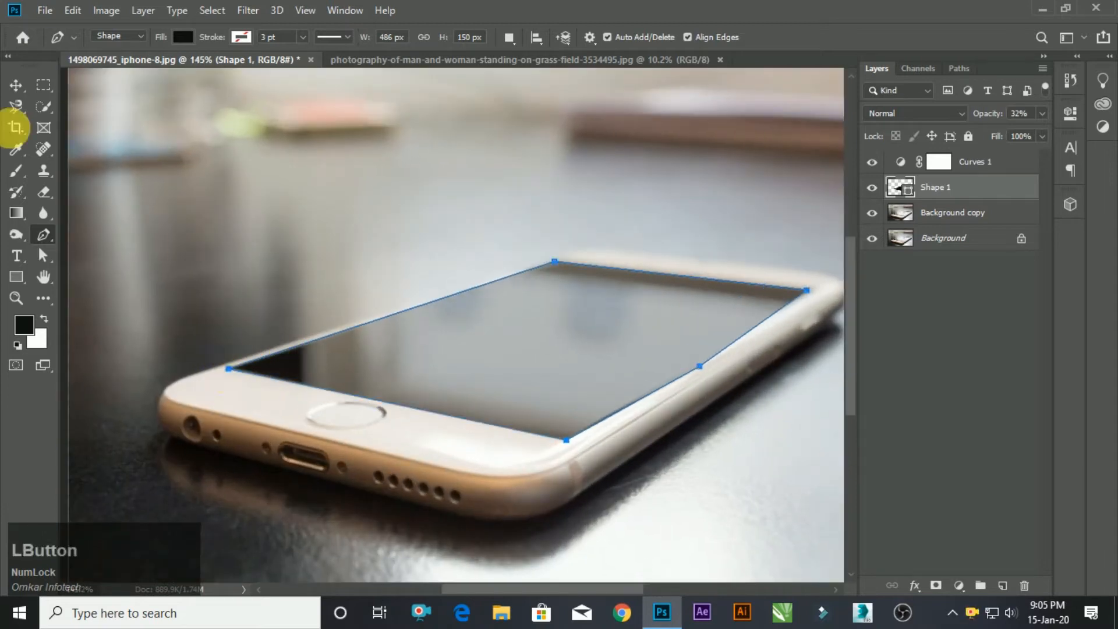
Switch to the Move tool and set the screen shape's opacity to 100%.
left_click(15, 85)
scroll(712, 321, "down", 2)
scroll(712, 322, "up", 2)
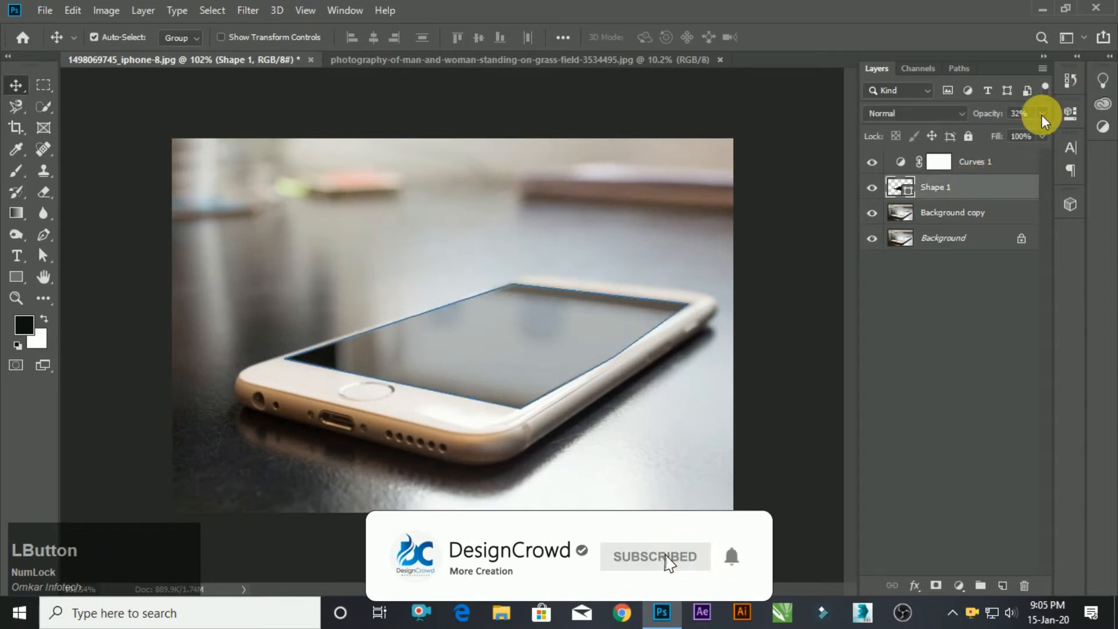
left_click_drag(1027, 135, 1061, 131)
scroll(707, 242, "down", 1)
scroll(707, 238, "up", 2)
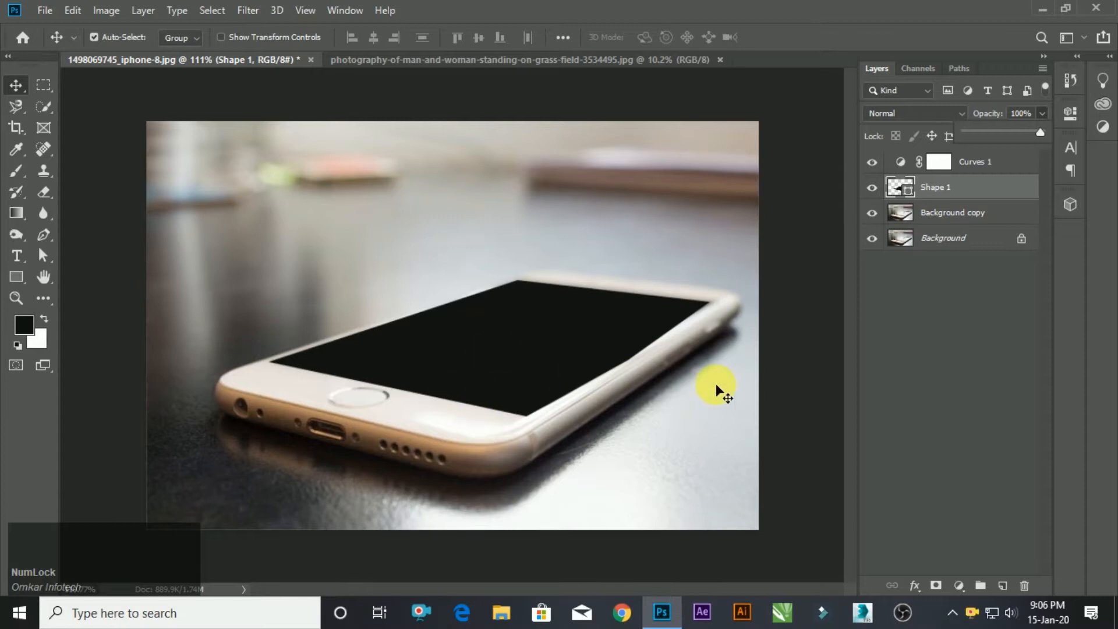
Bring the photo of the couple in the grass field into the iPhone document and scale it down proportionally.
left_click(484, 59)
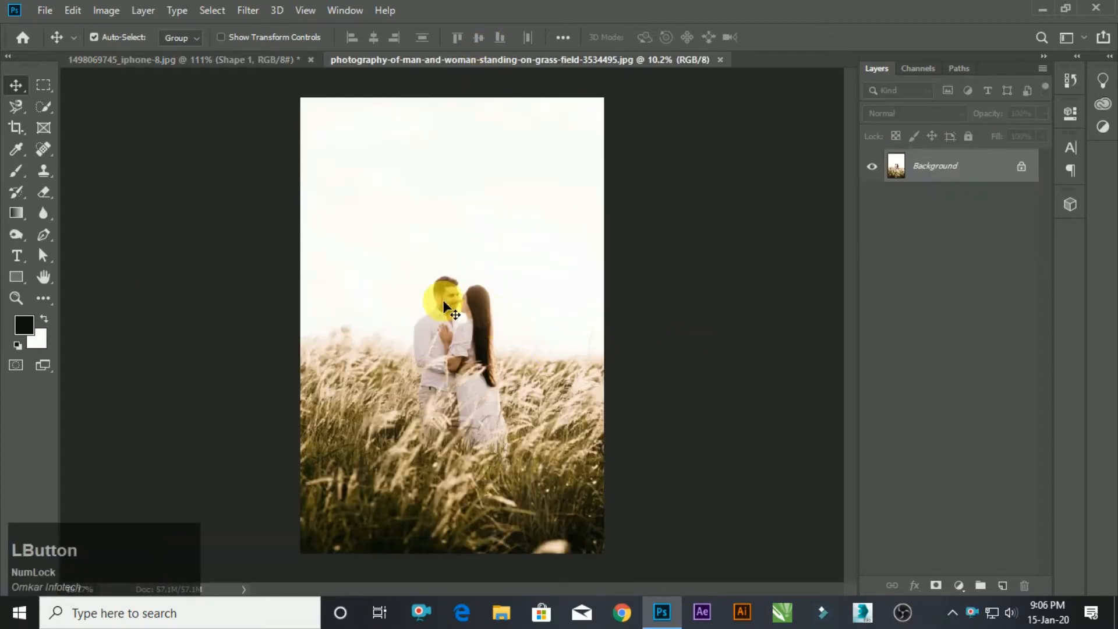
left_click_drag(466, 338, 494, 343)
scroll(495, 347, "down", 2, "alt")
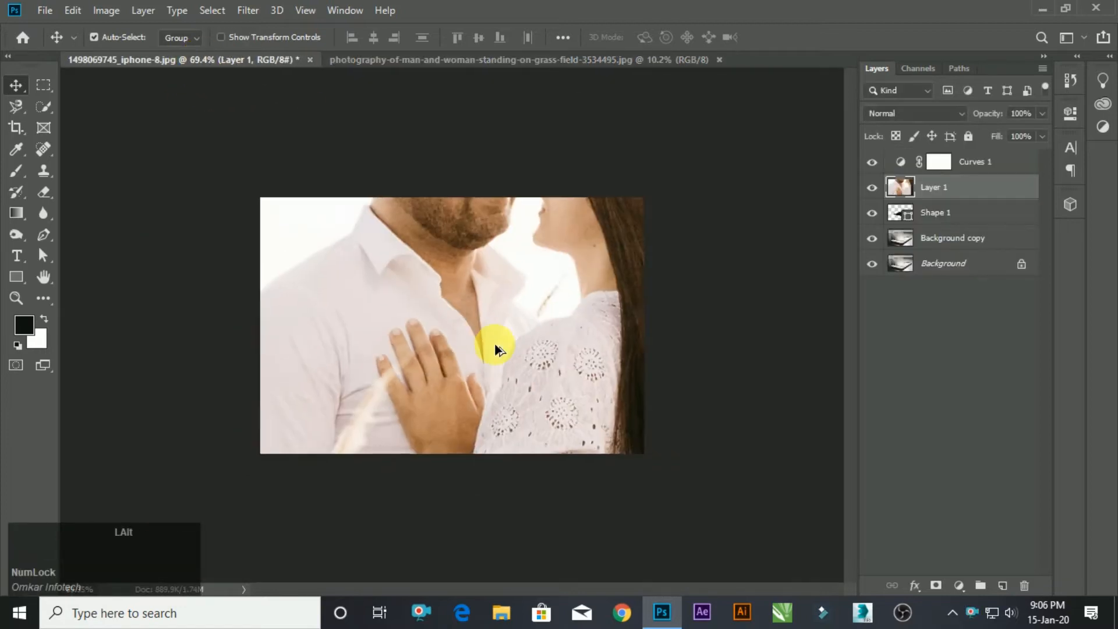
scroll(495, 346, "down", 2, "alt")
key("ctrl+t")
scroll(532, 294, "down", 3, "alt")
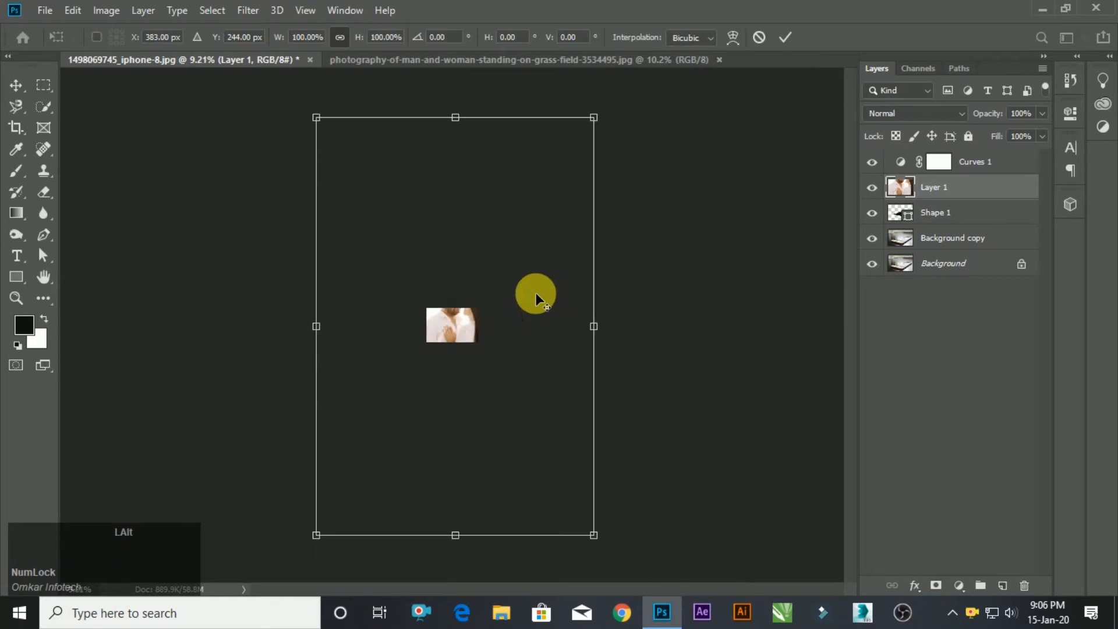
left_click_drag(603, 127, 476, 302)
key("Return")
Move the couple photo upward so its grass covers the middle of the phone.
scroll(526, 312, "up", 5, "alt")
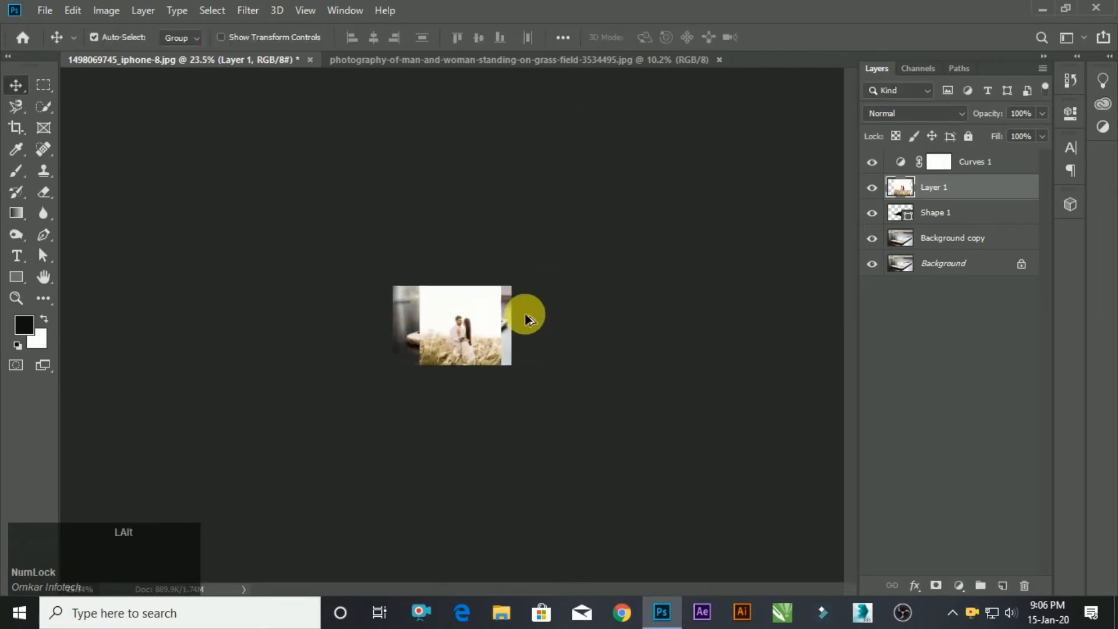
scroll(526, 325, "up", 1, "alt")
left_click_drag(539, 322, 515, 208)
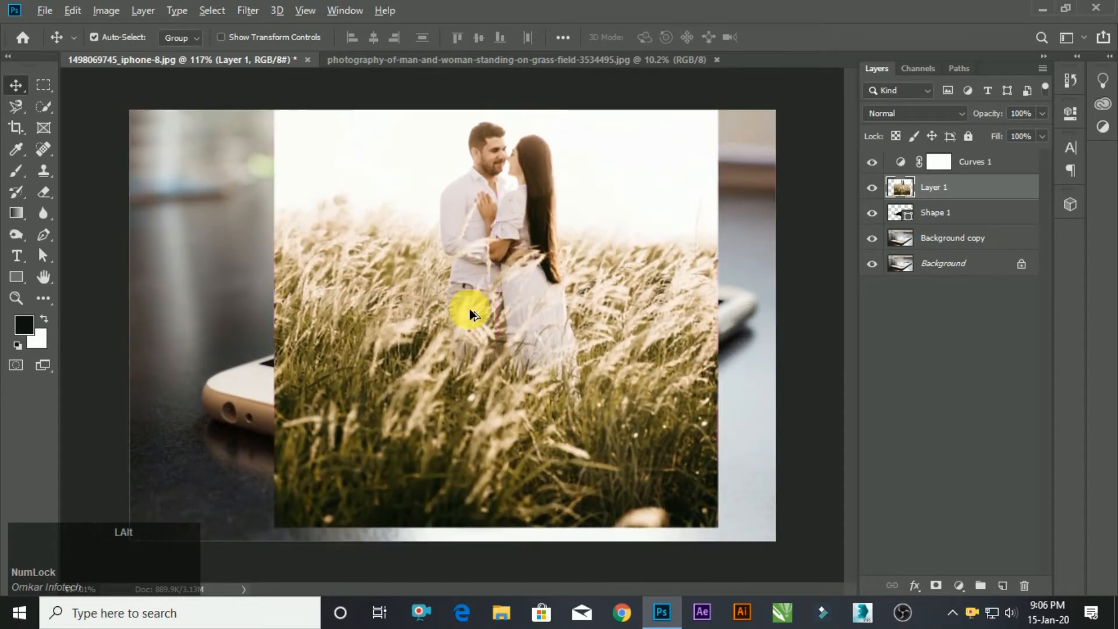
Scale the couple photo down proportionally to about 64% and position it over the middle of the phone.
scroll(569, 267, "down", 2, "alt")
key("ctrl+t")
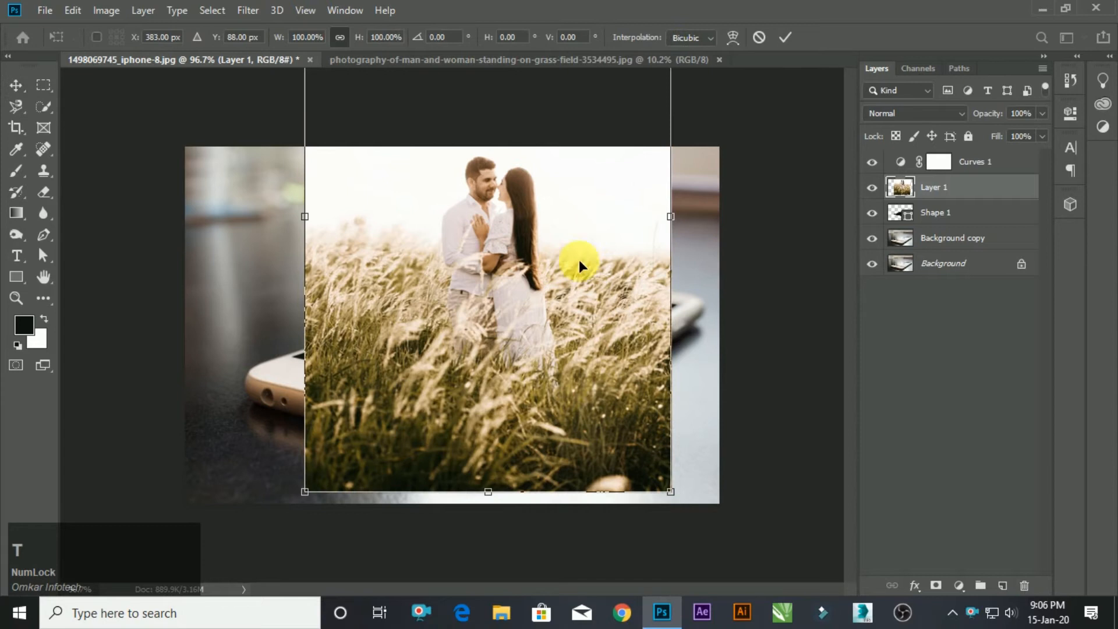
scroll(606, 112, "down", 3, "alt")
scroll(609, 80, "up", 2, "alt")
scroll(598, 233, "down", 2, "alt")
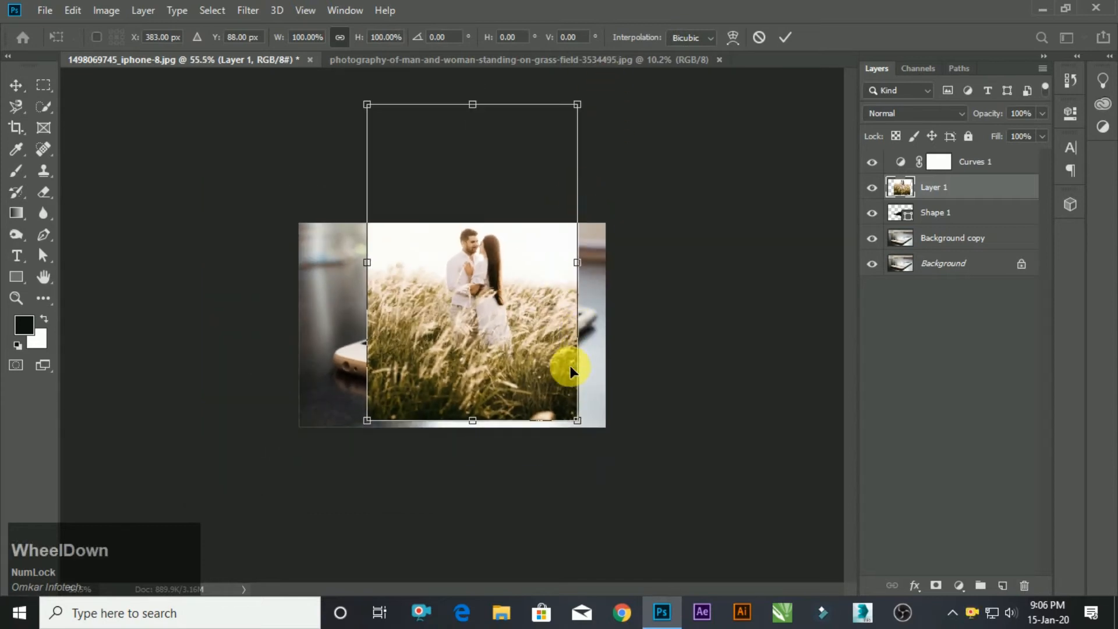
left_click_drag(578, 421, 540, 364)
left_click_drag(468, 278, 481, 303)
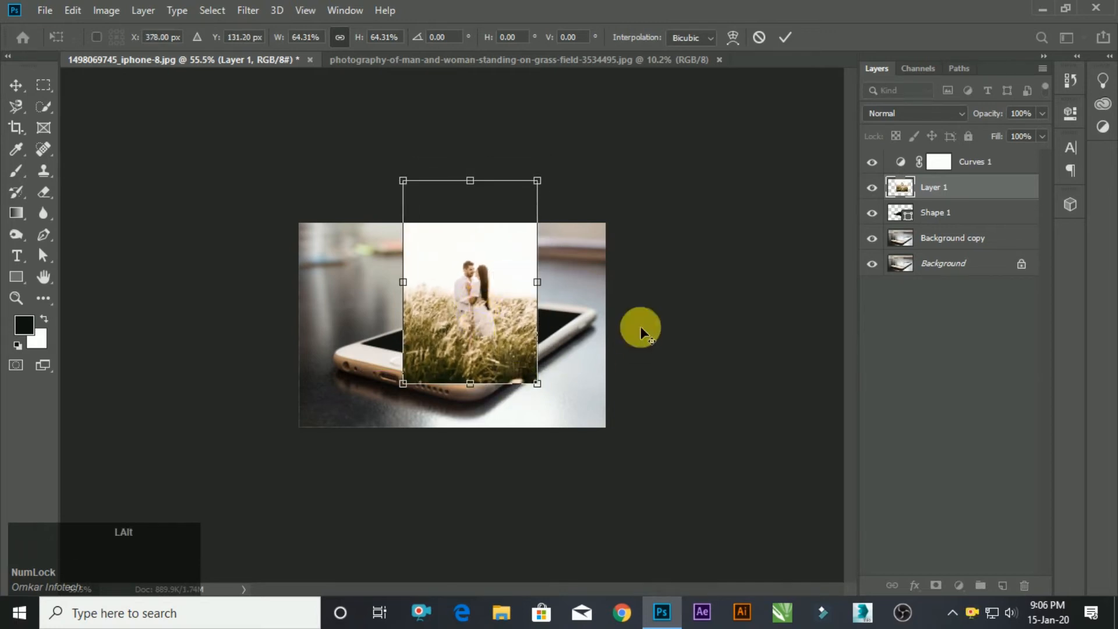
Enlarge the couple photo to about 65%, apply the transform and nudge it slightly upward over the phone.
scroll(641, 326, "up", 5)
scroll(608, 286, "down", 1)
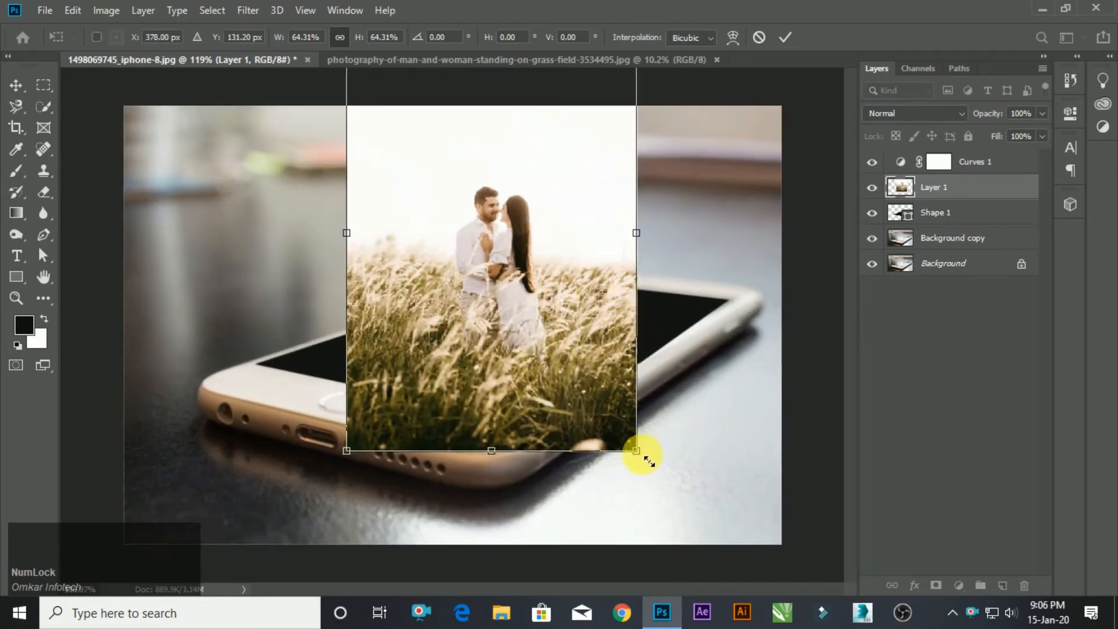
left_click_drag(635, 452, 639, 454)
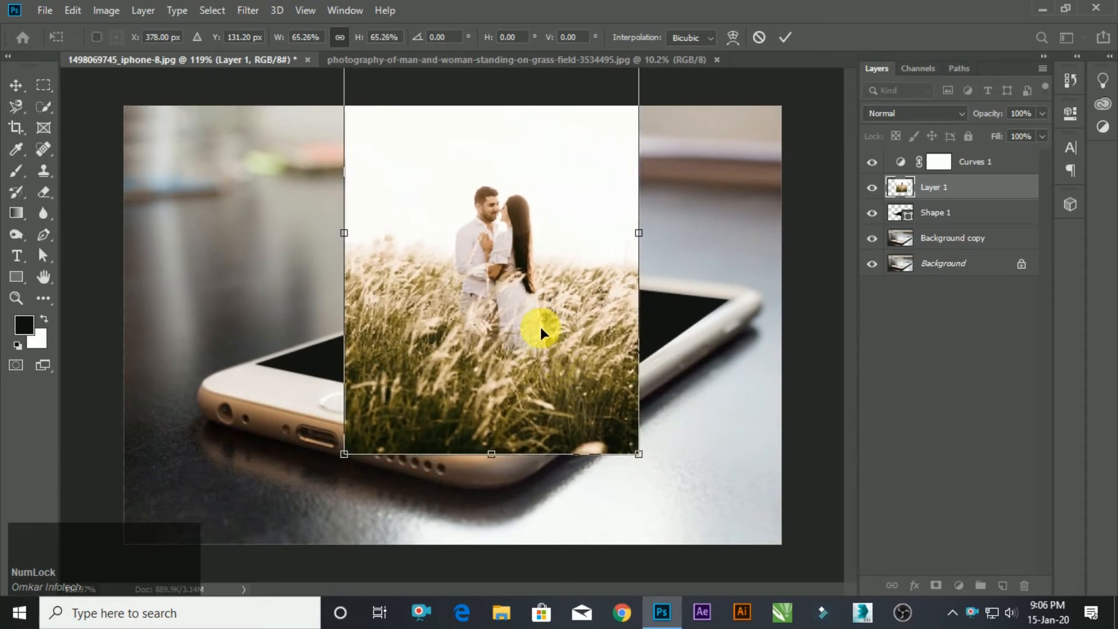
scroll(798, 275, "down", 6)
left_click(624, 263)
scroll(600, 278, "up", 4)
left_click_drag(535, 301, 542, 292)
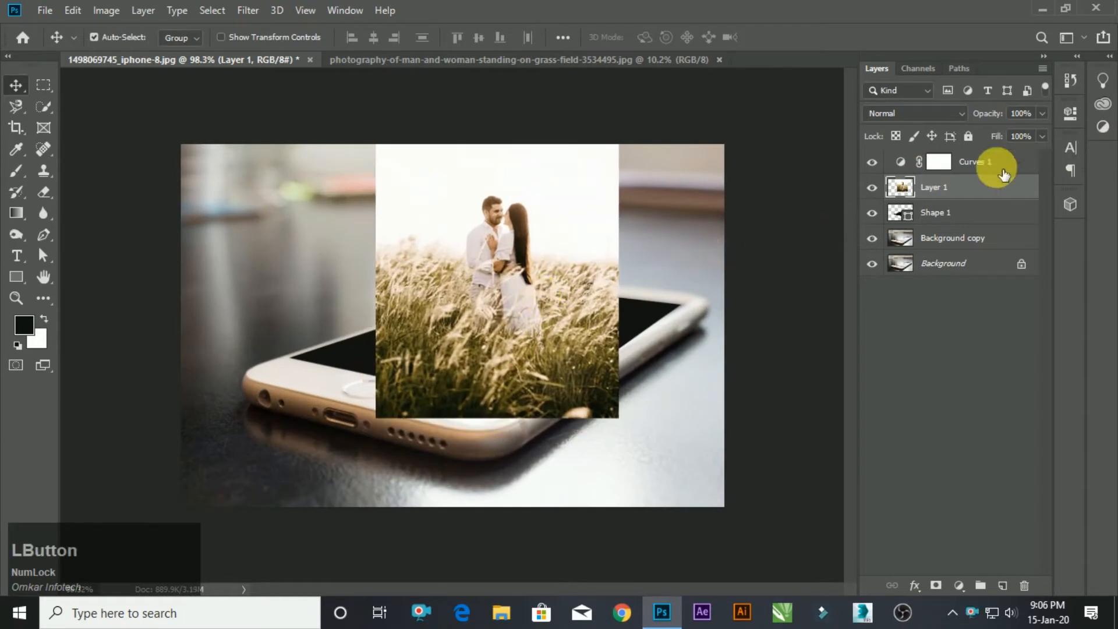
Clip the couple photo layer to the phone screen shape beneath it.
left_click(964, 208, "alt")
scroll(536, 269, "down", 1)
scroll(537, 269, "up", 4)
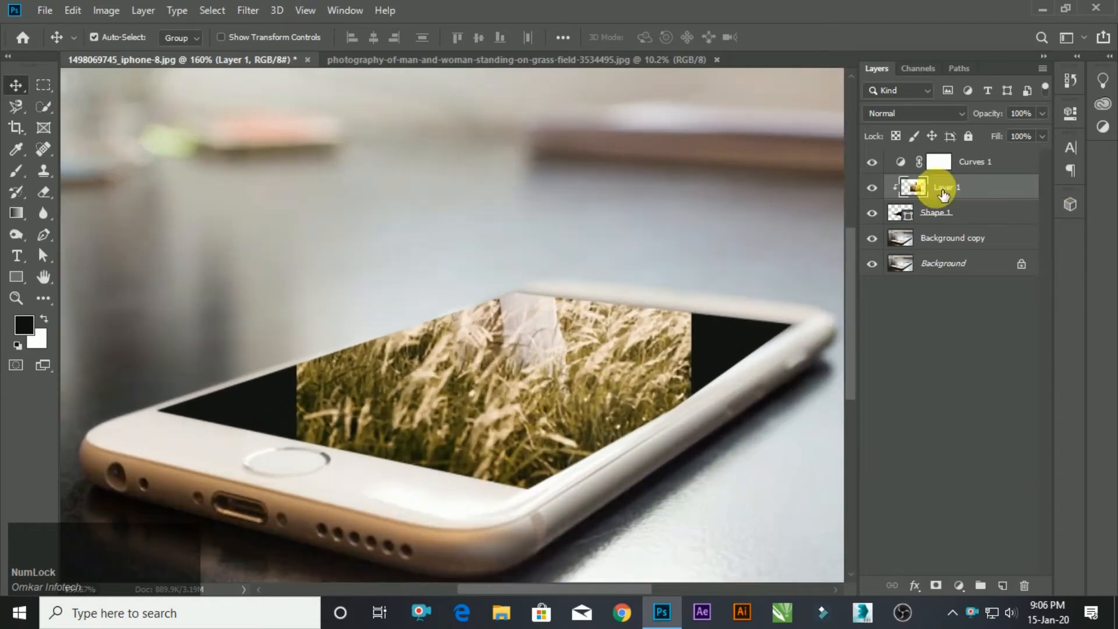
Duplicate the clipped couple photo layer and release the copy from the clipping mask.
left_click_drag(957, 189, 1003, 585)
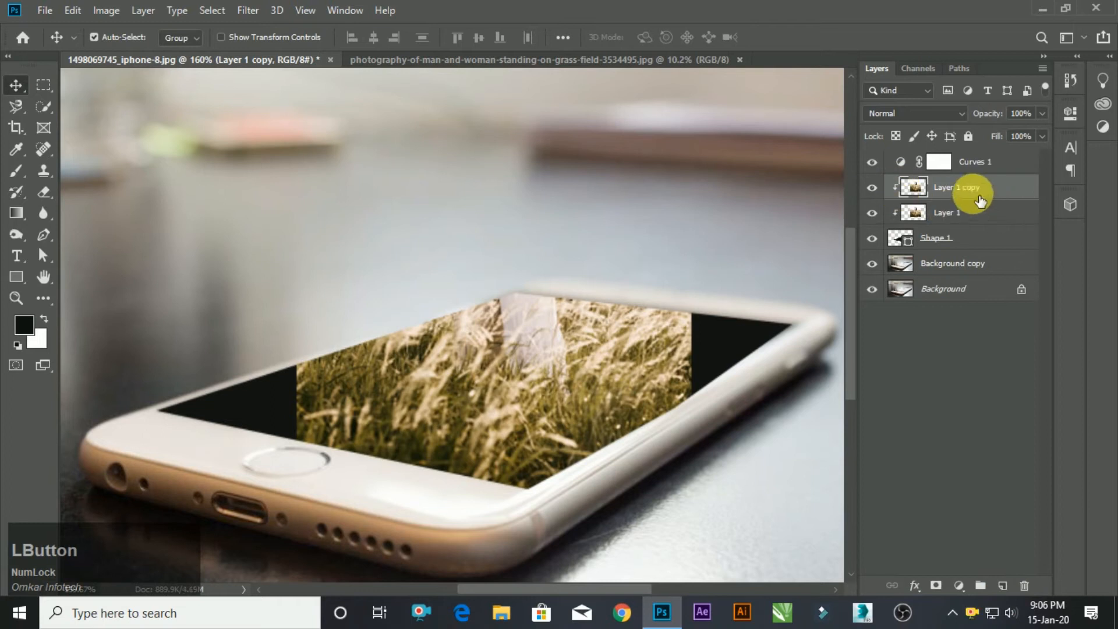
right_click(962, 181)
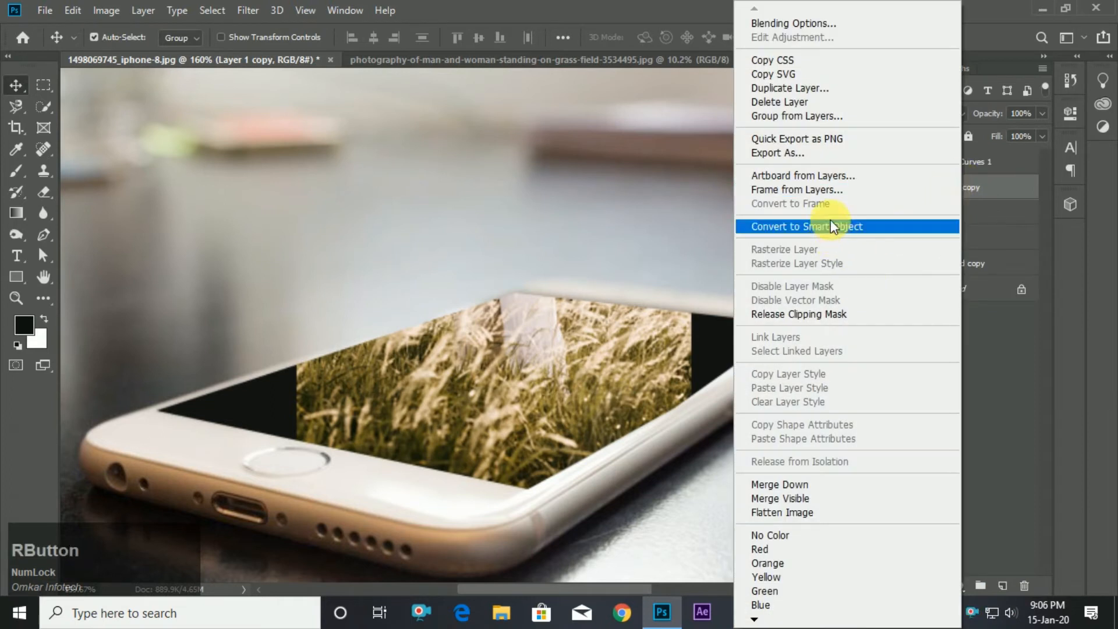
left_click(822, 325)
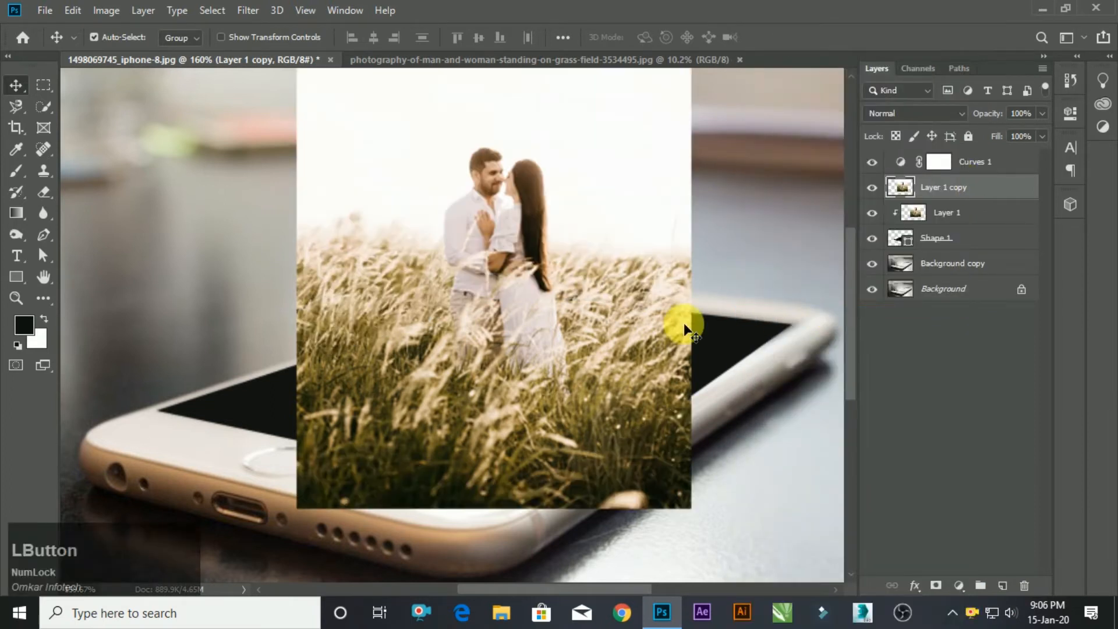
Select a vertical strip along the photo copy's left edge with the Rectangular Marquee and copy it to a new layer.
scroll(540, 369, "down", 3)
scroll(544, 212, "up", 4)
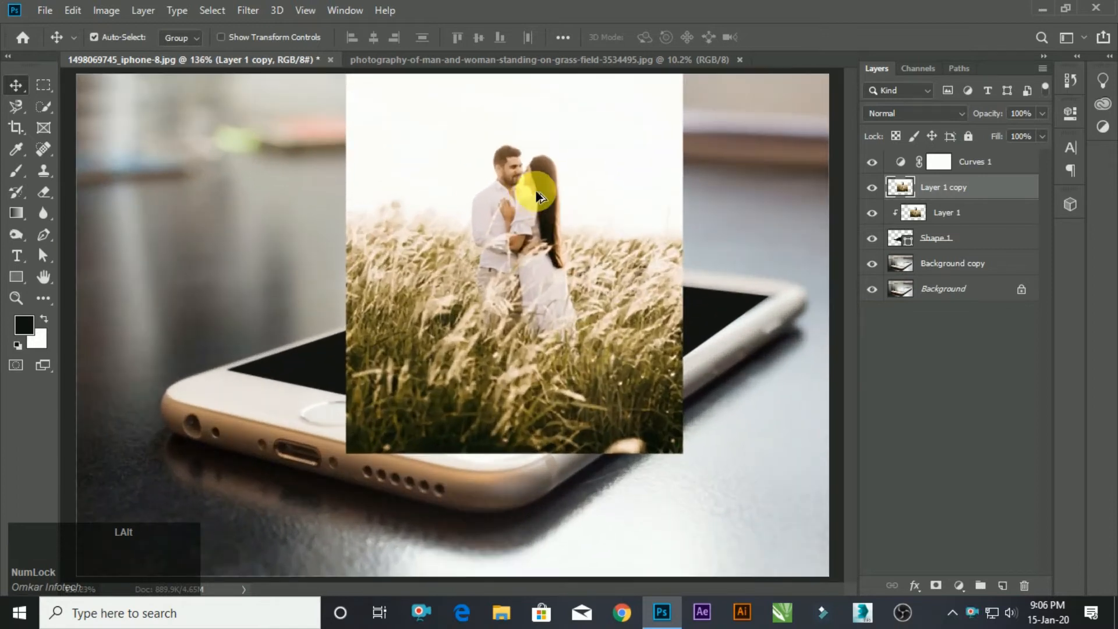
scroll(536, 201, "down", 2)
scroll(445, 180, "up", 1)
scroll(369, 245, "down", 1)
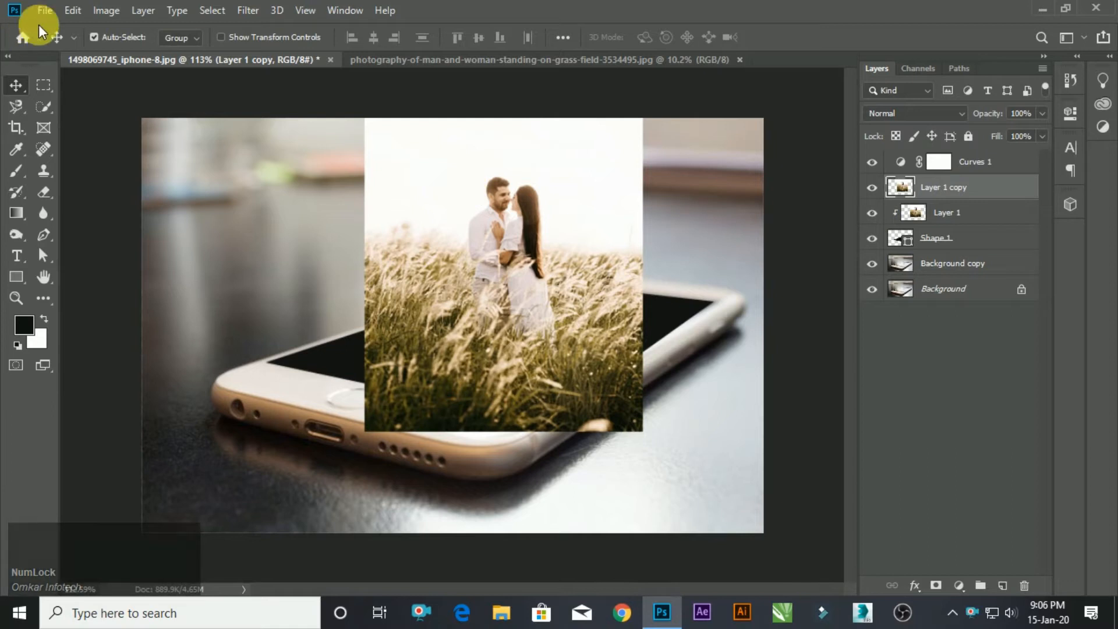
left_click(43, 85)
scroll(460, 251, "down", 2)
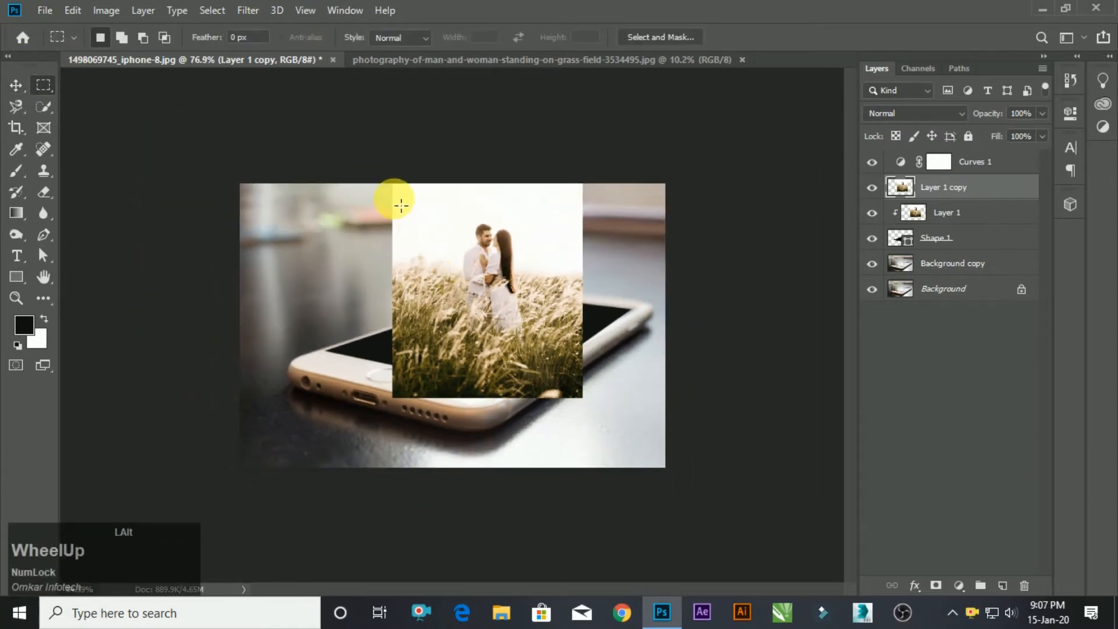
scroll(401, 205, "up", 1)
left_click_drag(355, 130, 451, 420)
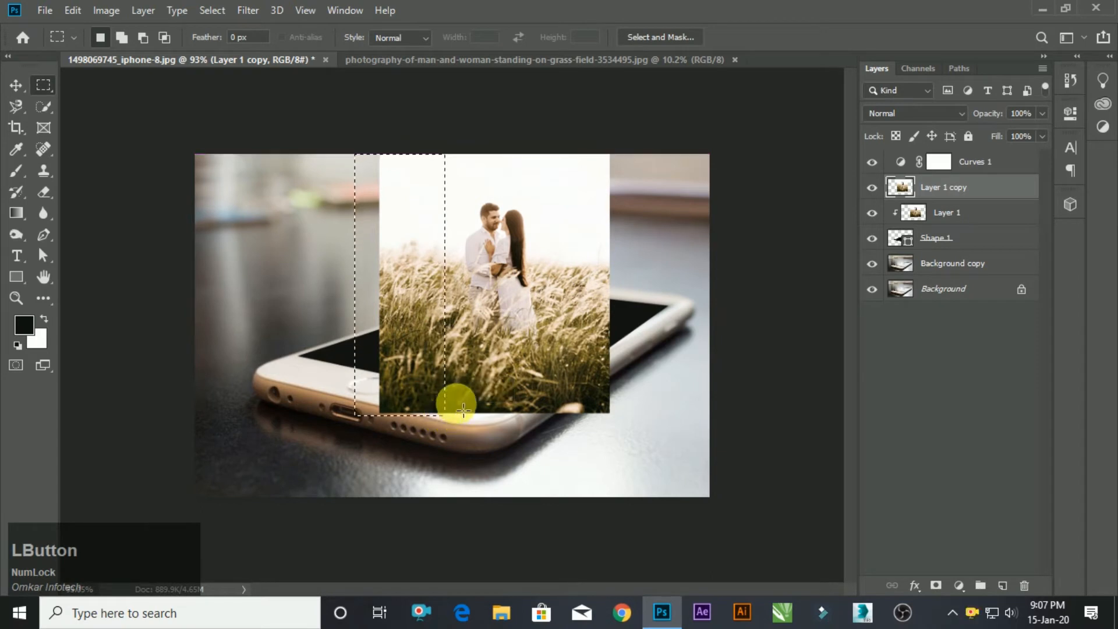
key("ctrl+j")
Flip the copied strip horizontally and place it flush against the outside of the photo's left edge.
left_click(17, 86)
key("ctrl+t")
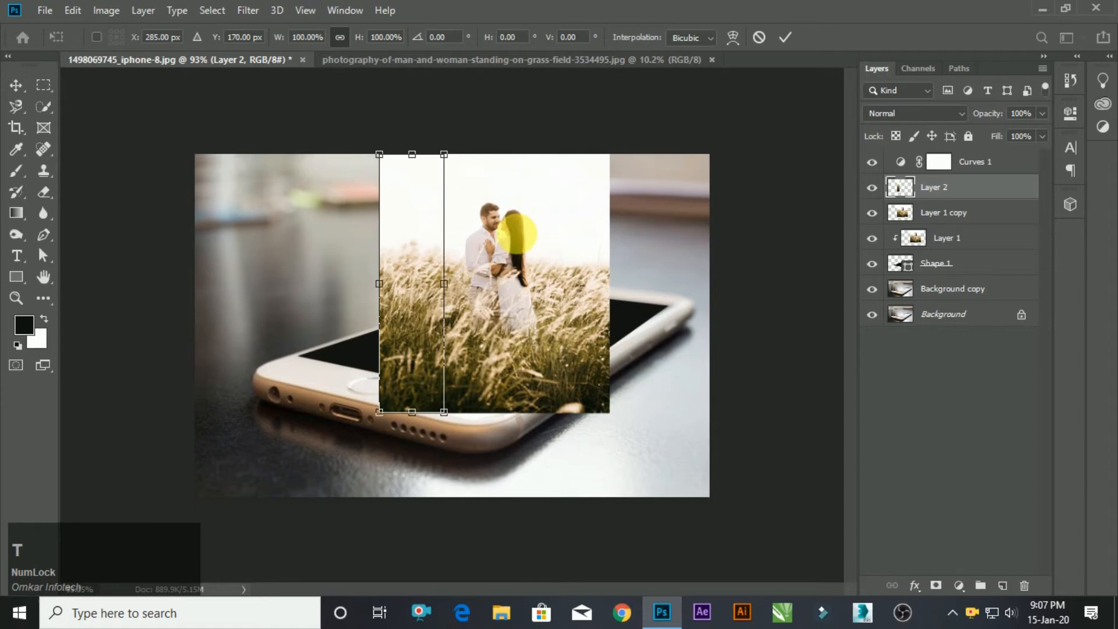
right_click(398, 224)
left_click(475, 431)
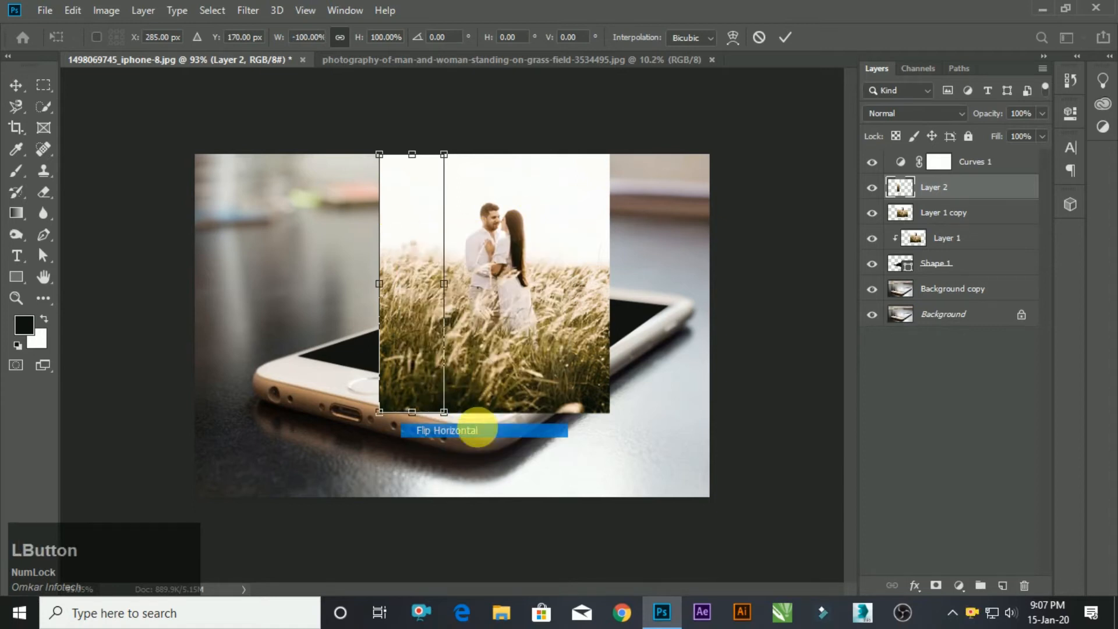
left_click_drag(441, 326, 376, 330)
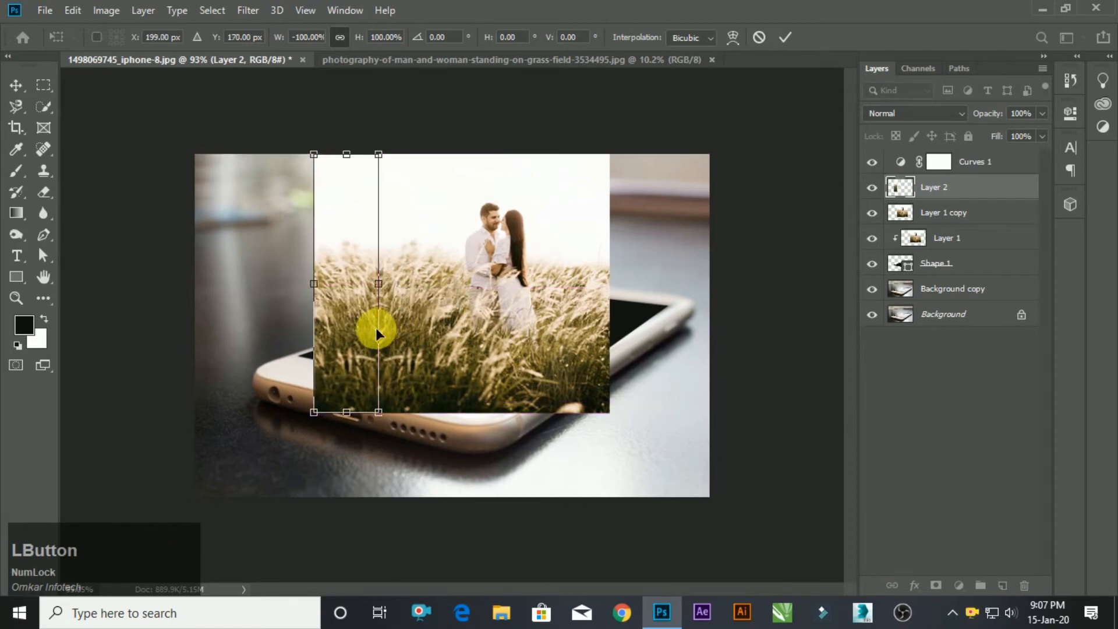
left_click(764, 300)
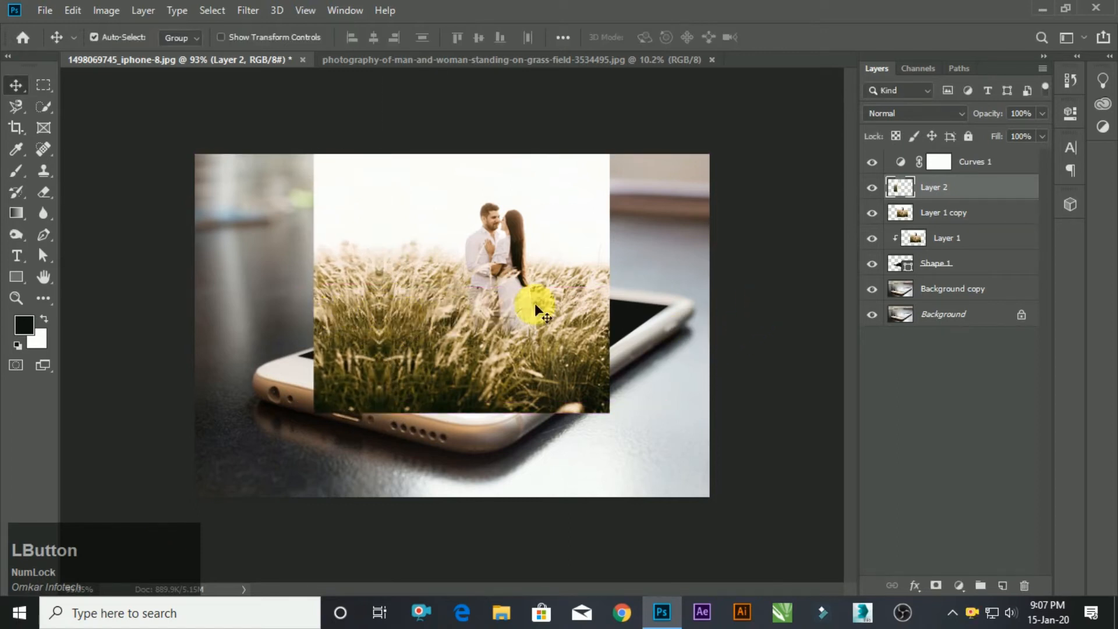
Select a vertical strip along the photo's right edge and copy it from Layer 1 copy to a new layer.
left_click(43, 85)
left_click_drag(569, 151, 606, 424)
key("space")
key("ctrl+j")
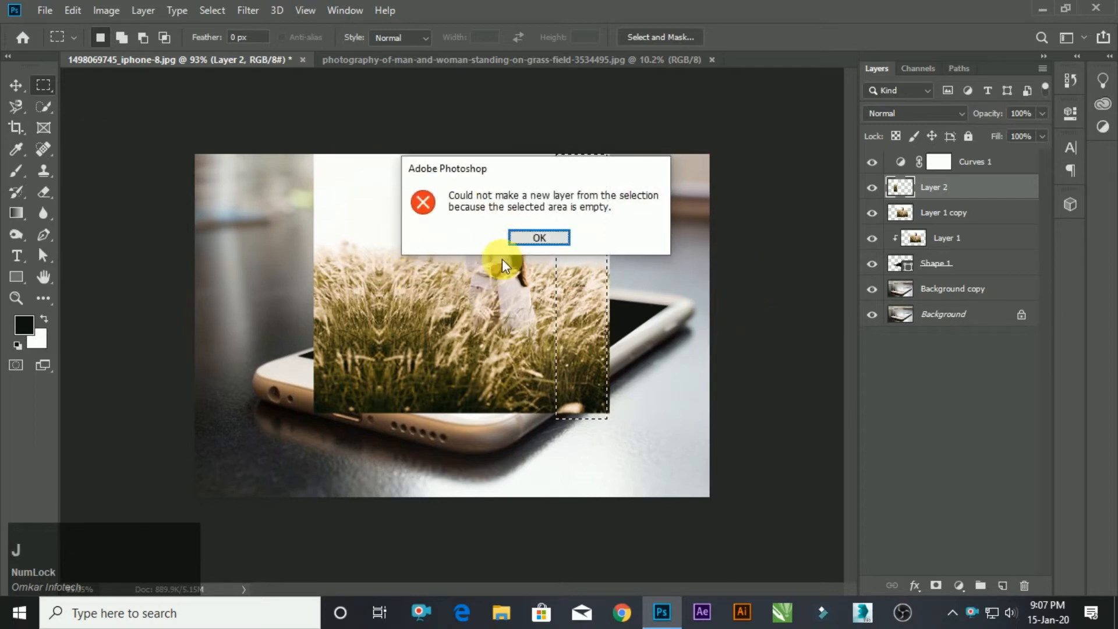
left_click(539, 238)
left_click(946, 216)
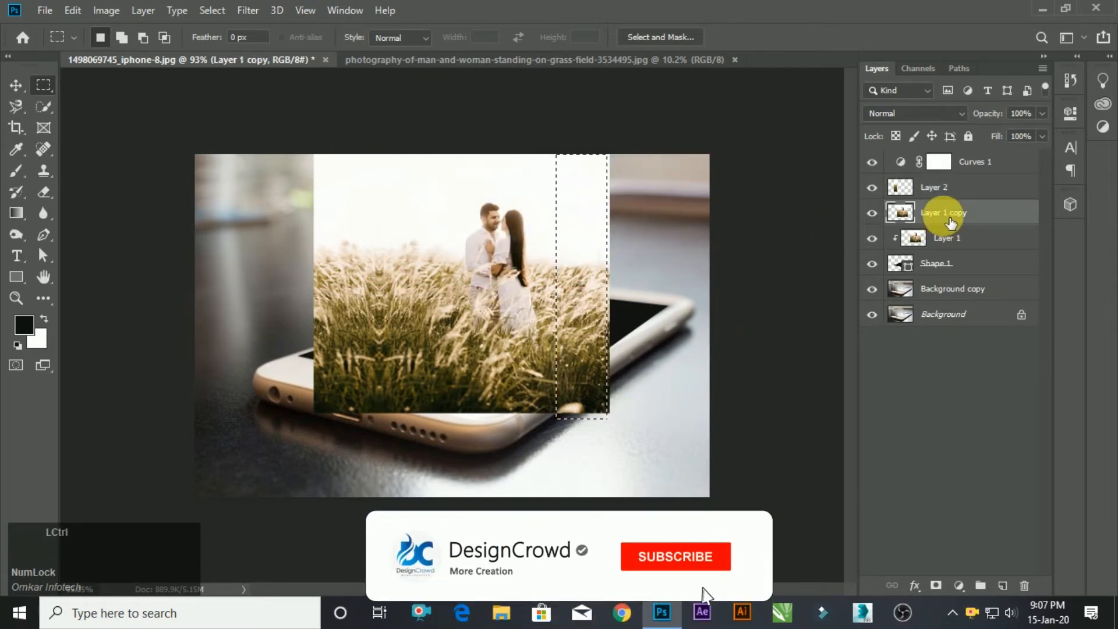
key("ctrl+j")
Flip the right-hand strip horizontally and place it flush against the outside of the photo's right edge.
left_click(16, 86)
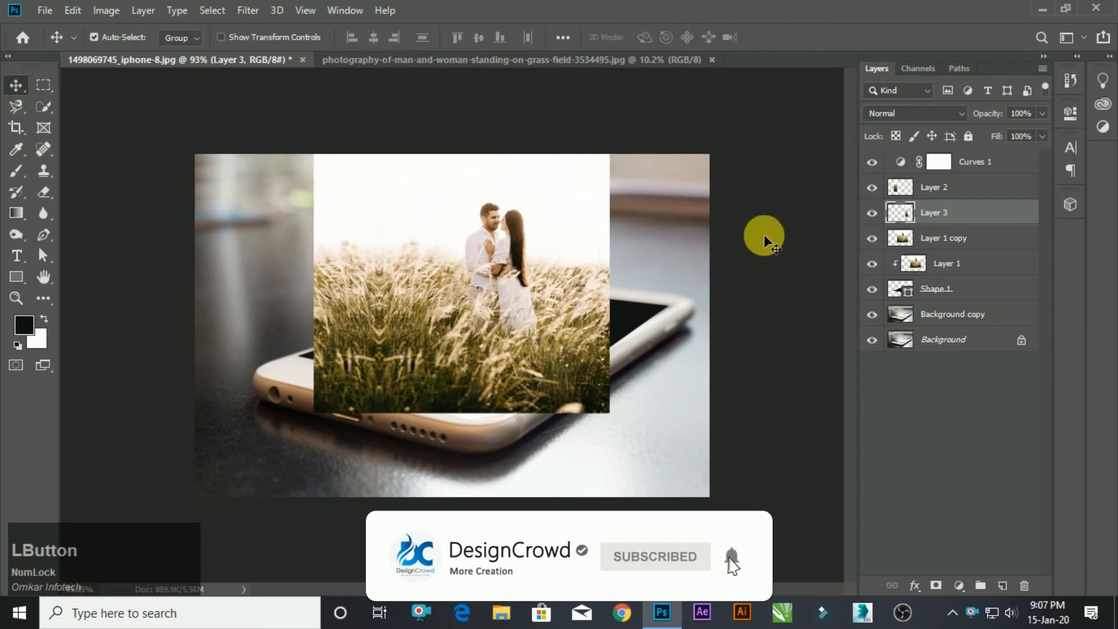
key("ctrl+t")
right_click(589, 267)
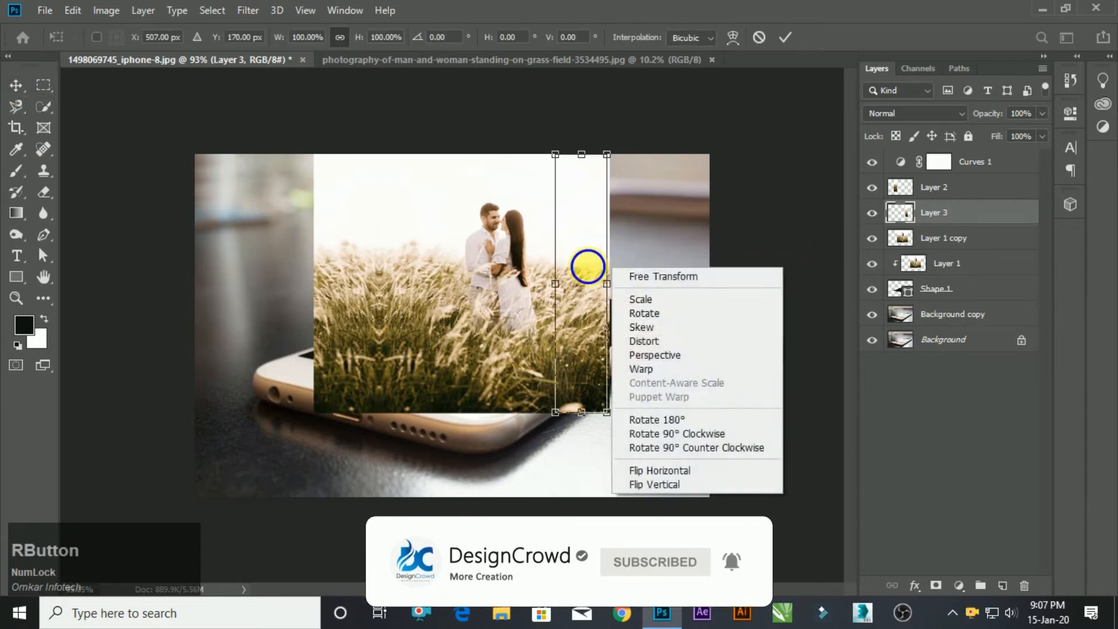
left_click(640, 469)
left_click_drag(593, 365, 637, 353)
left_click(794, 250)
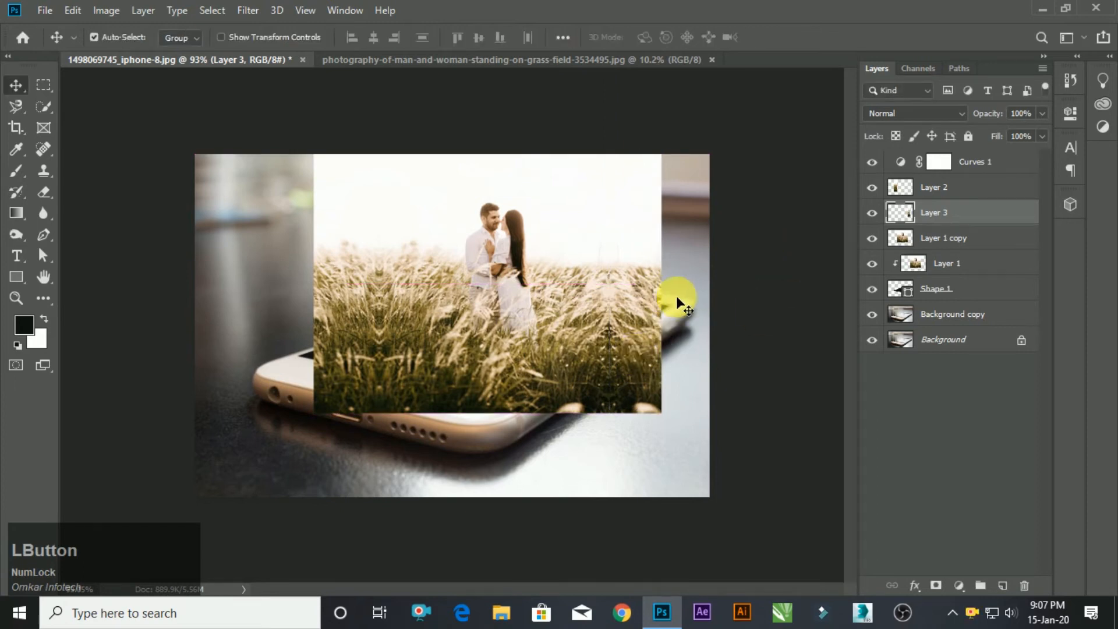
Move Layer 2 and Layer 3 together below Layer 1 copy and clip them to the phone screen shape.
left_click(950, 195, "shift")
left_click_drag(969, 200, 947, 256)
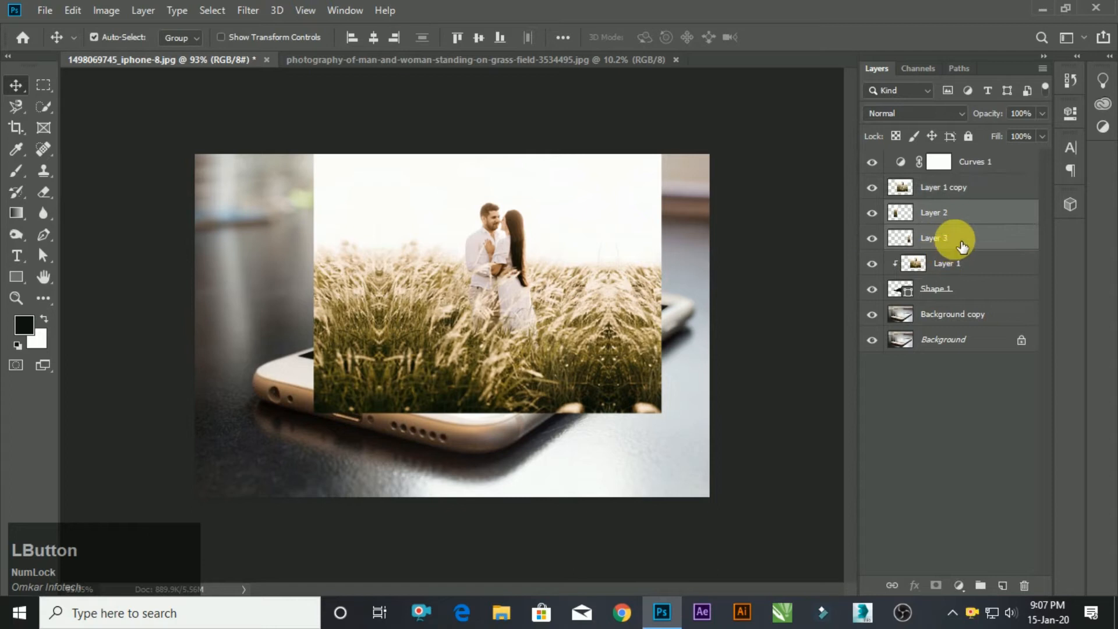
right_click(961, 249)
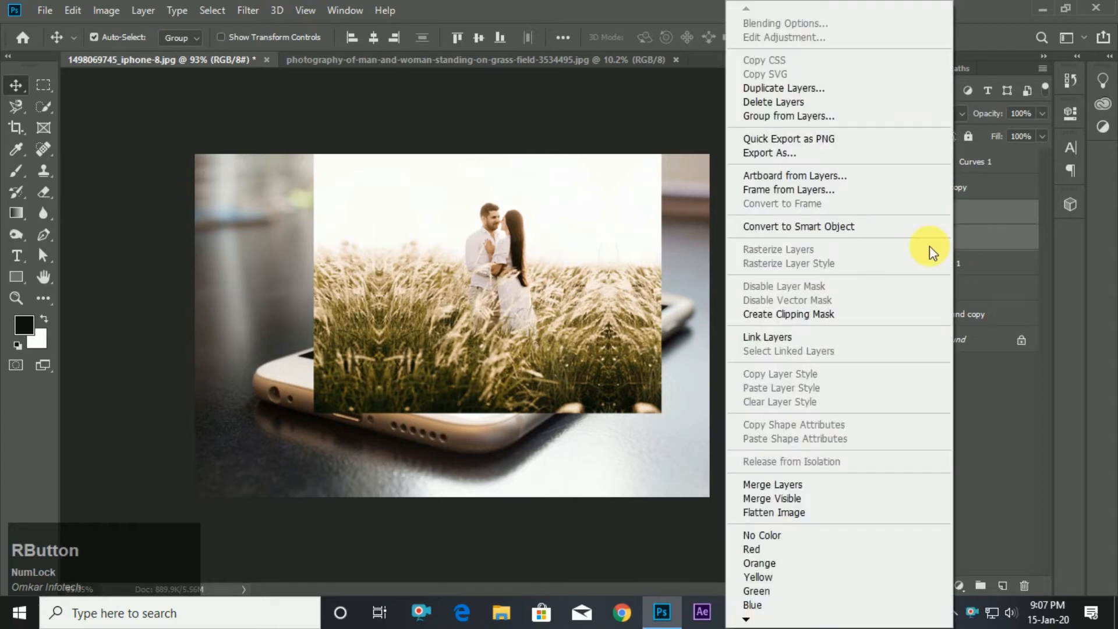
left_click(791, 316)
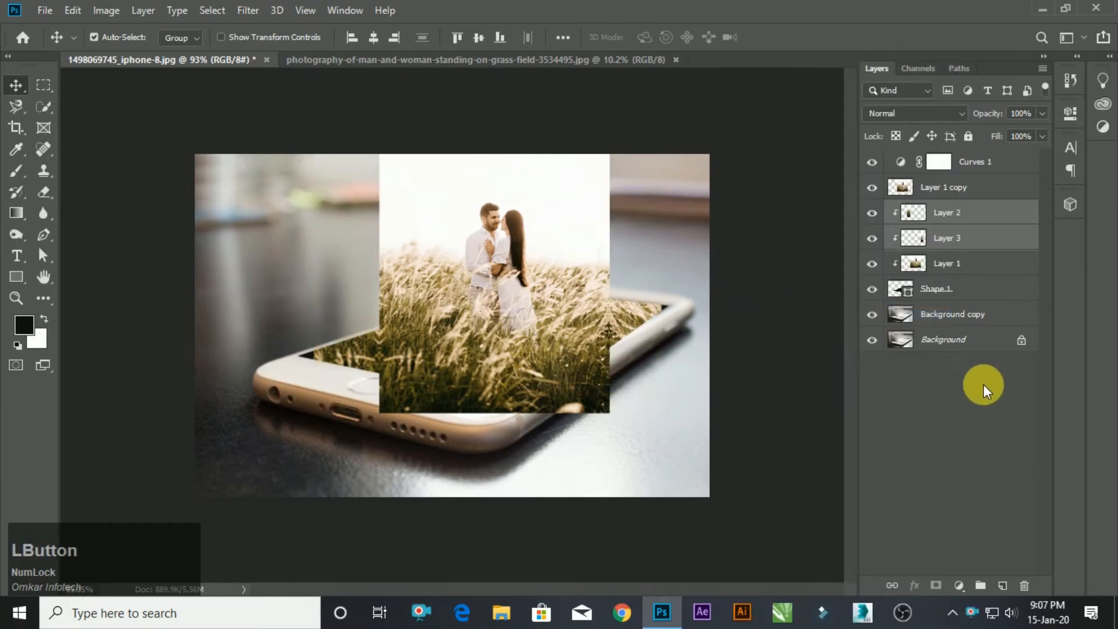
Stretch Layer 3 outward to about 113% width so its grass reaches the far end of the phone screen.
left_click(970, 240)
key("ctrl+t")
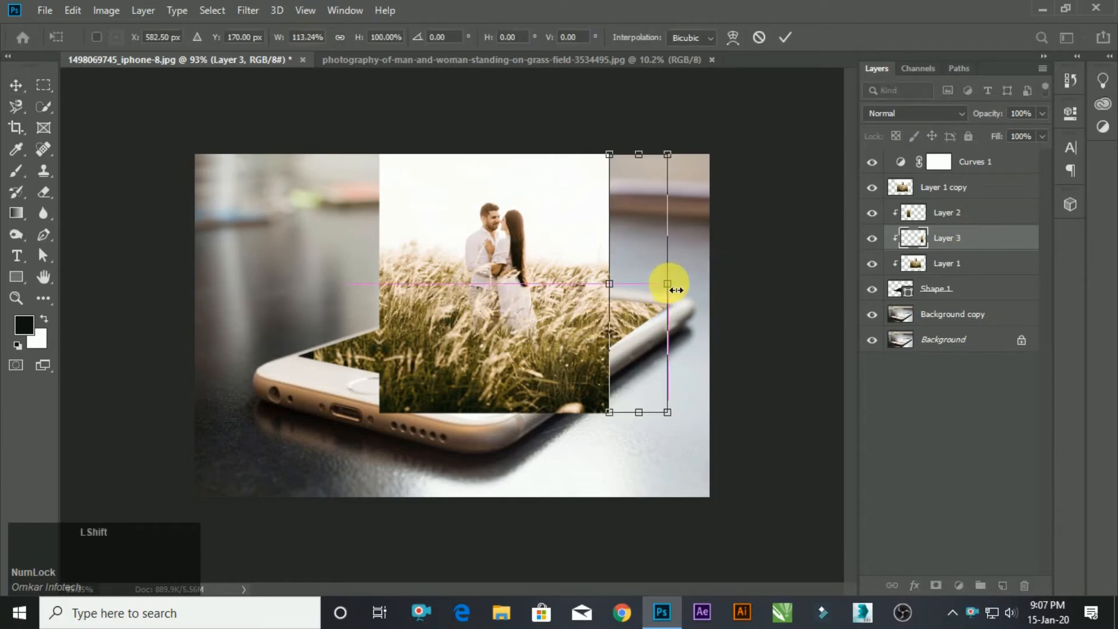
left_click(897, 401)
Stretch Layer 2 outward to about 124% width so its grass fills the screen's left end, and deselect the layer.
left_click(966, 224)
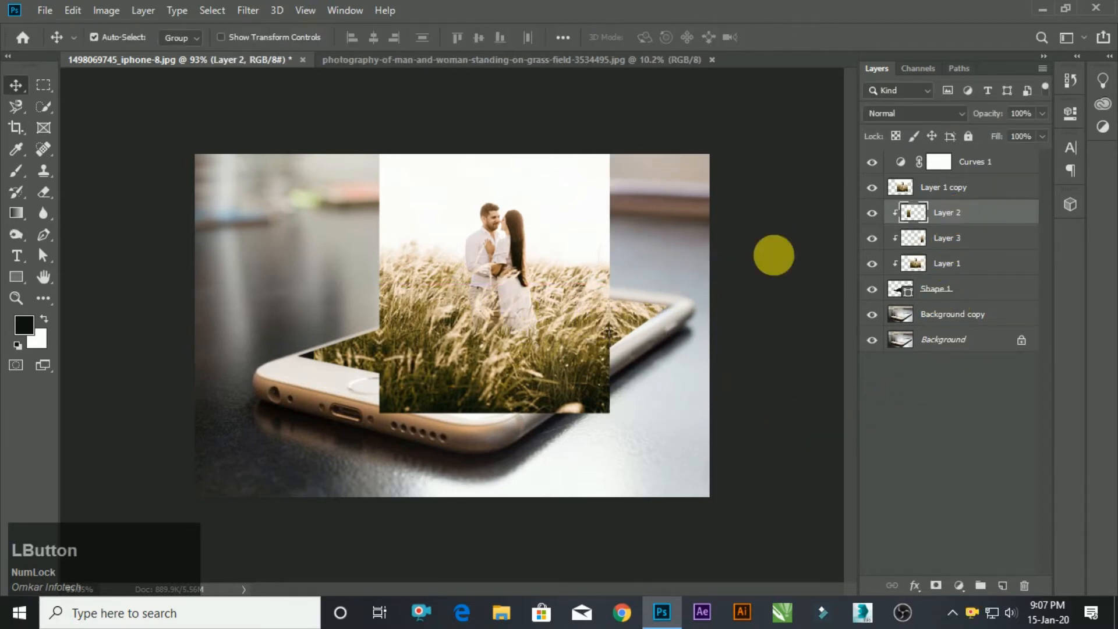
key("ctrl+t")
left_click_drag(312, 284, 303, 289)
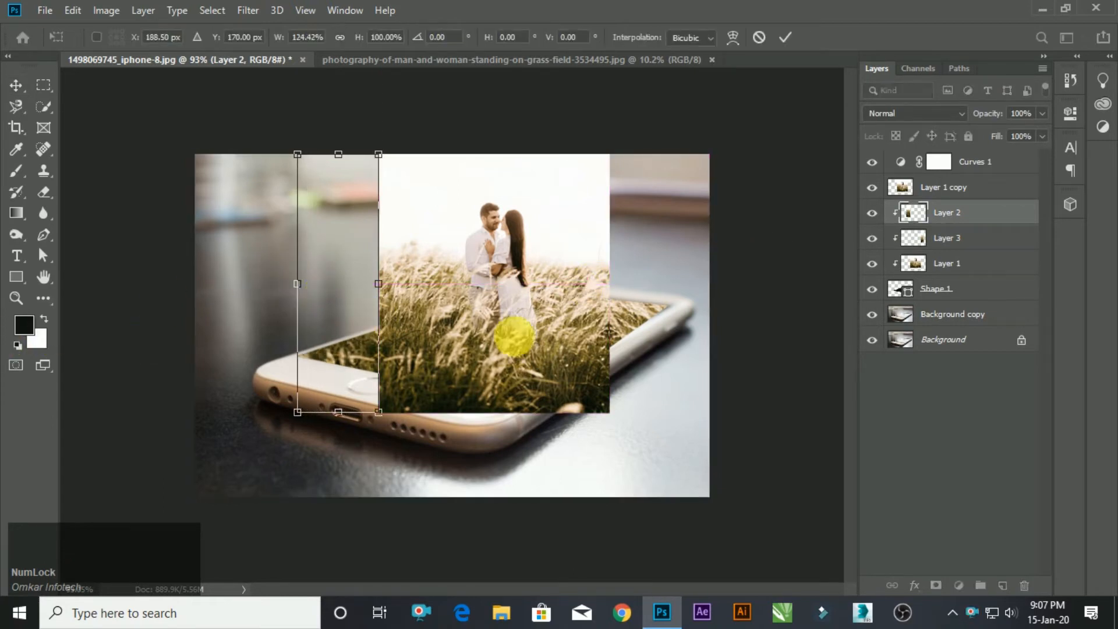
left_click(988, 377)
Choose the Quick Selection tool, make Layer 1 copy active and reduce the brush size to 35.
scroll(553, 216, "up", 5)
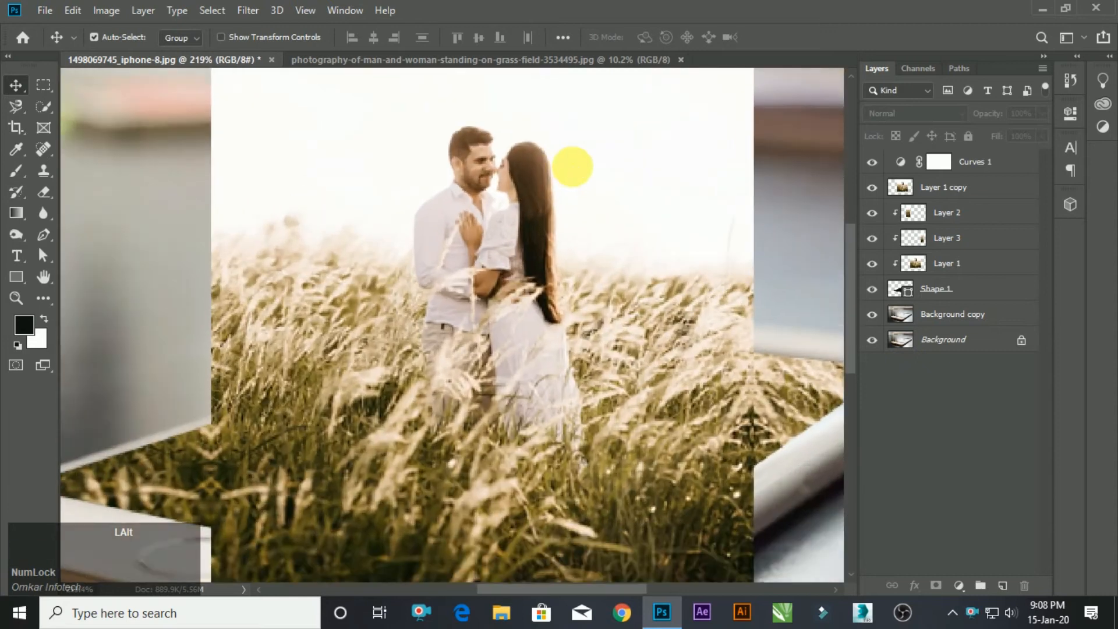
scroll(437, 278, "up", 1)
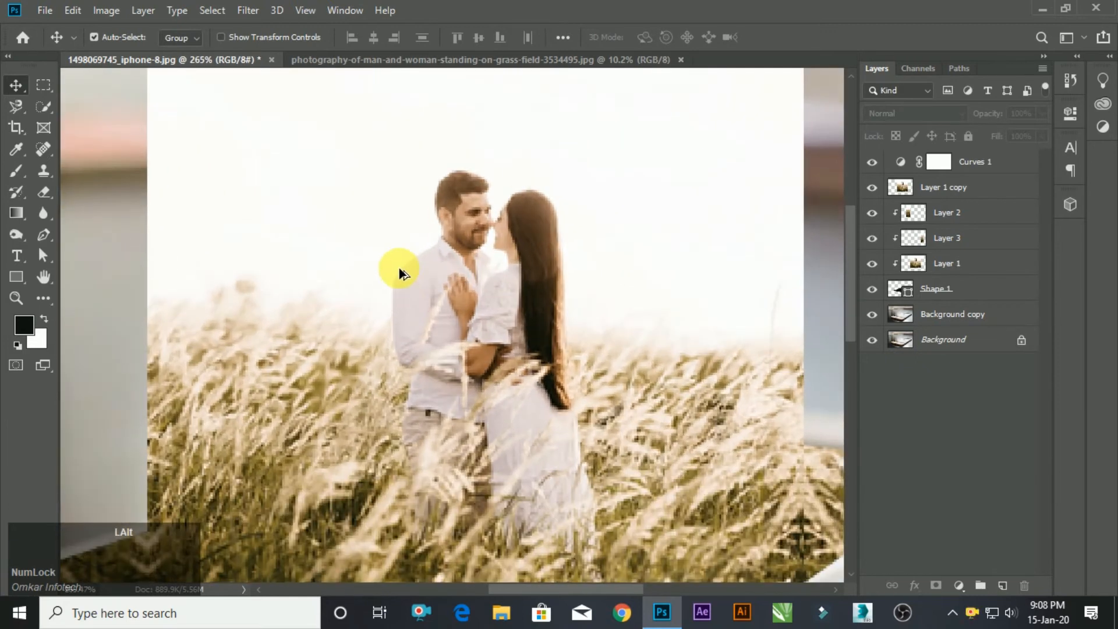
right_click(44, 109)
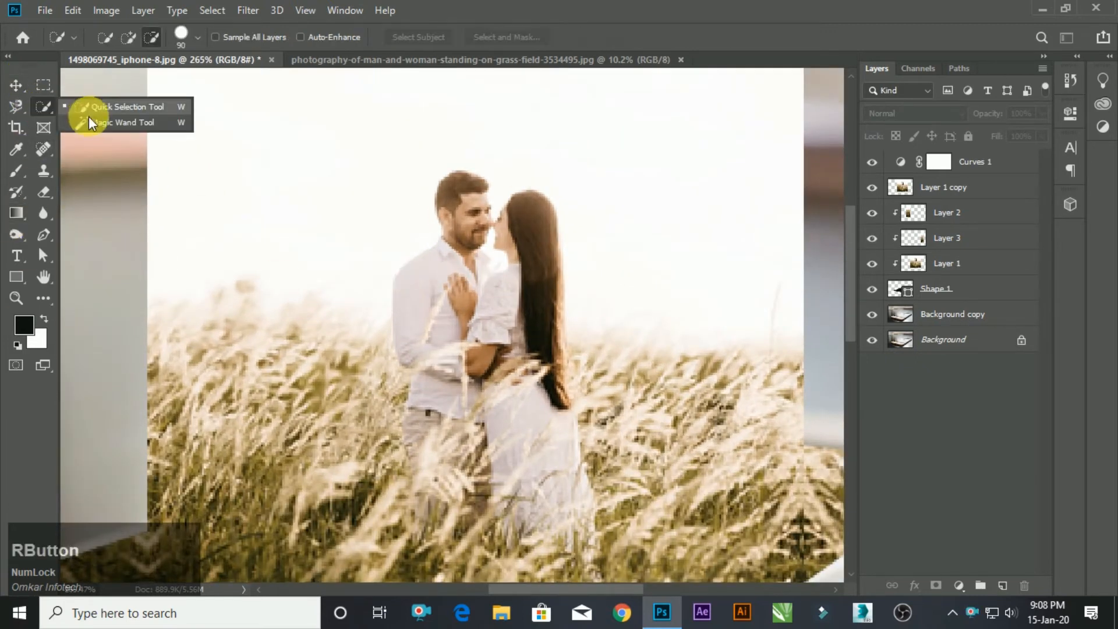
left_click(94, 108)
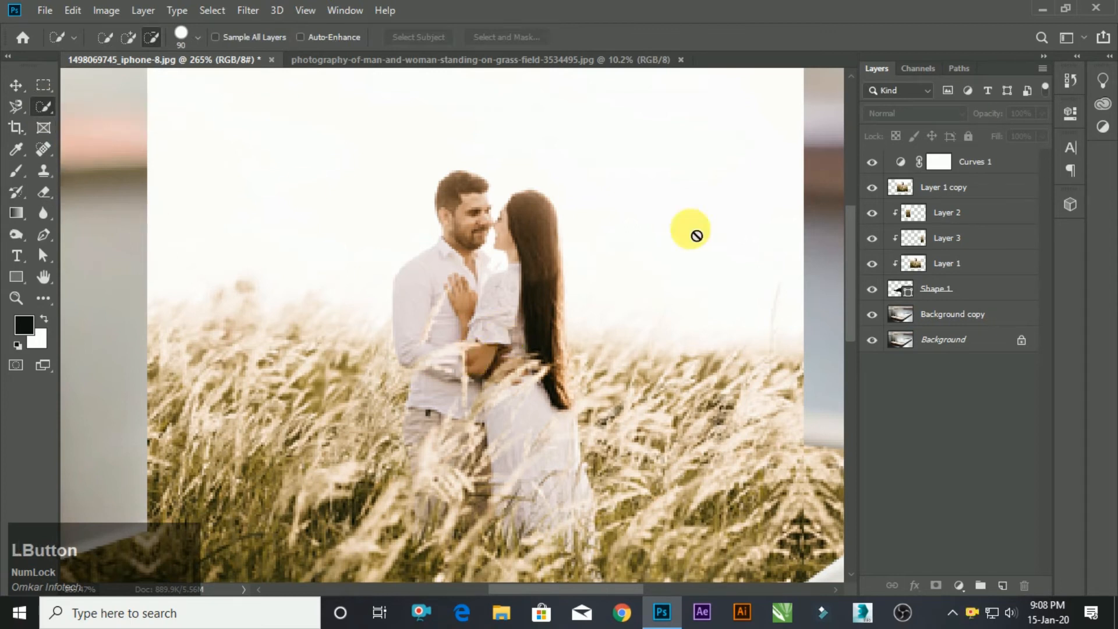
left_click(950, 186)
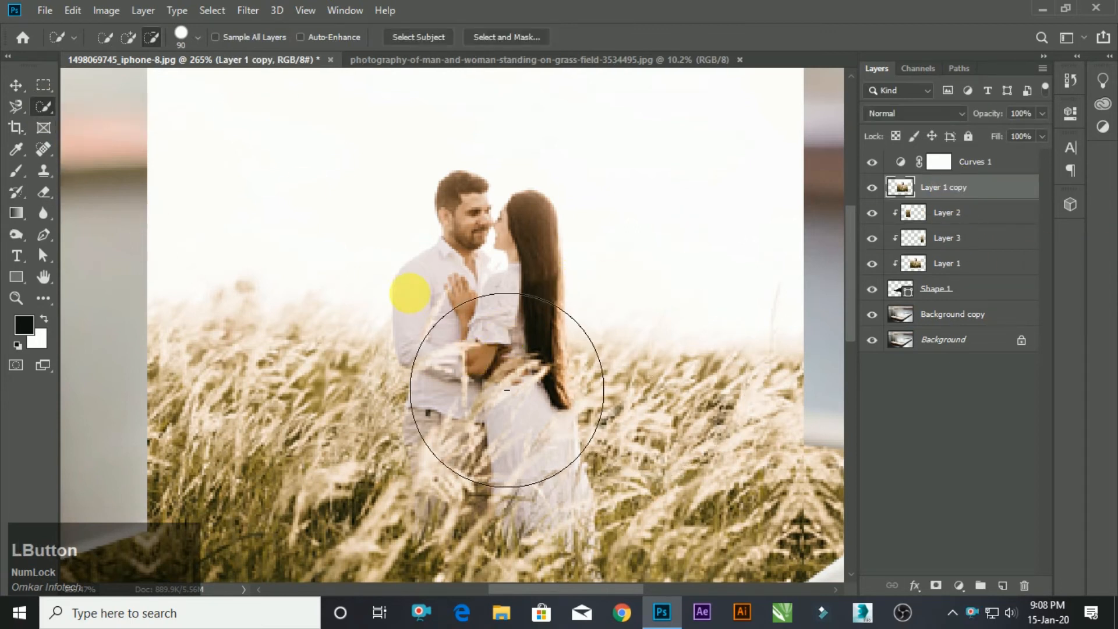
key("bracketleft")
key("bracketleft")
key("bracketleft")
key("bracketleft")
key("bracketleft")
key("bracketleft")
key("bracketleft")
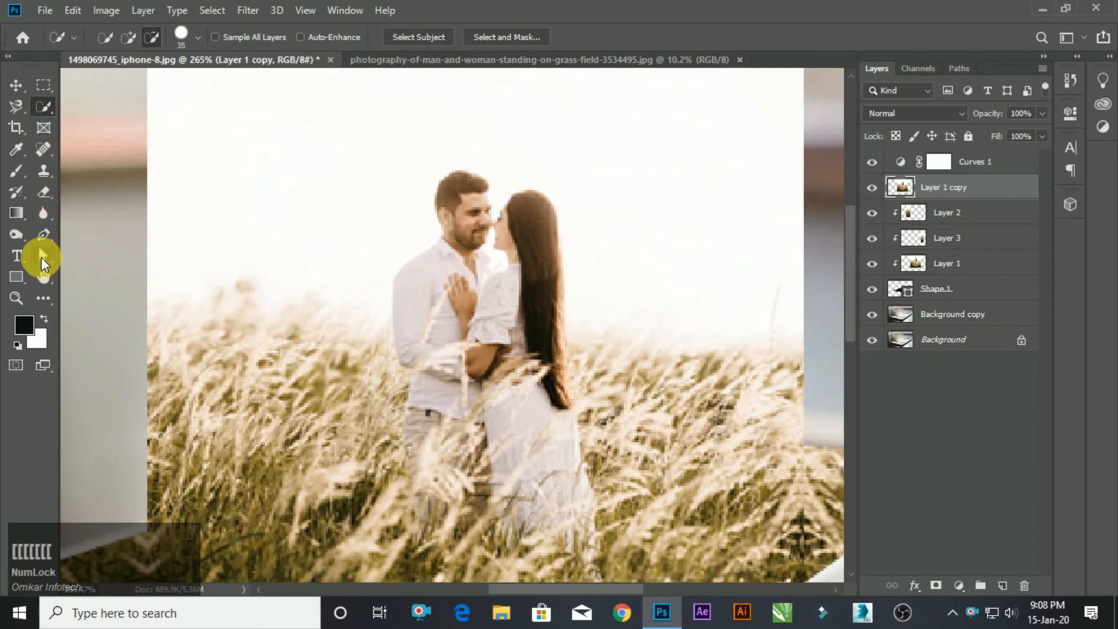
Outline the couple on Layer 1 copy with the Magnetic Lasso, down to the lower dress, and close the selection.
left_click(18, 107)
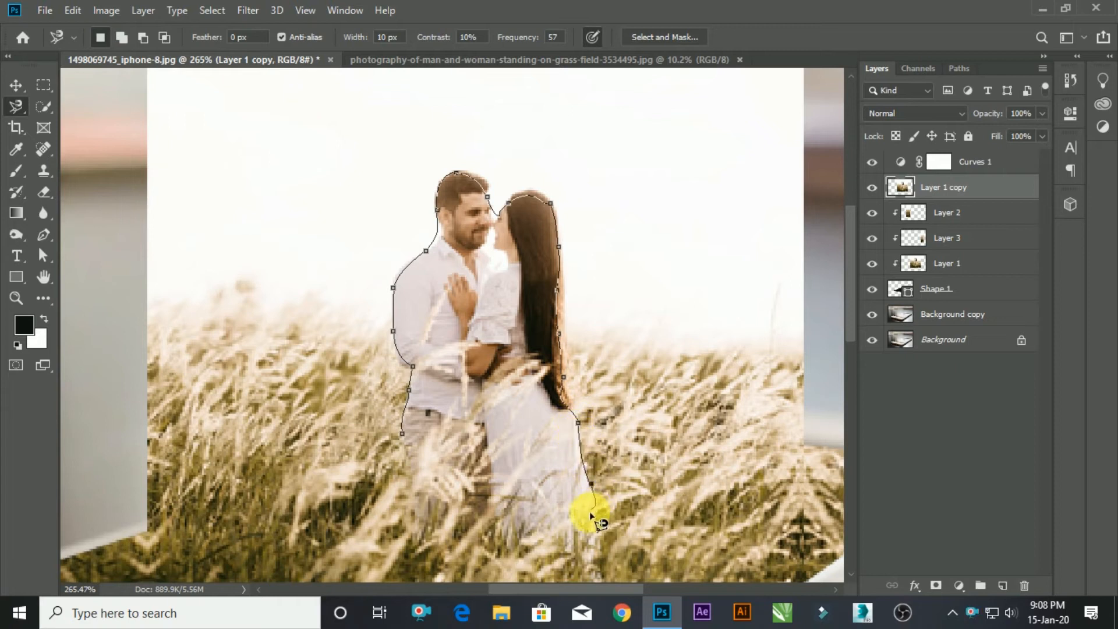
left_click(396, 441)
scroll(492, 357, "down", 2)
scroll(524, 183, "up", 5)
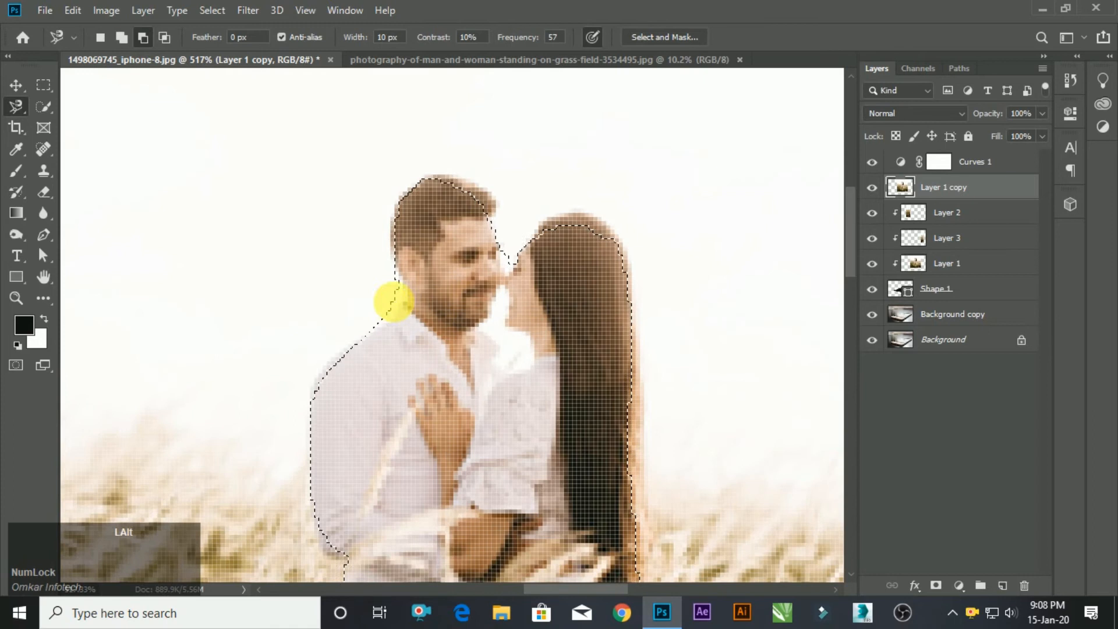
Use the Quick Selection tool with brush size 8 to refine the selection edges around the couple's heads and hair.
left_click(44, 107)
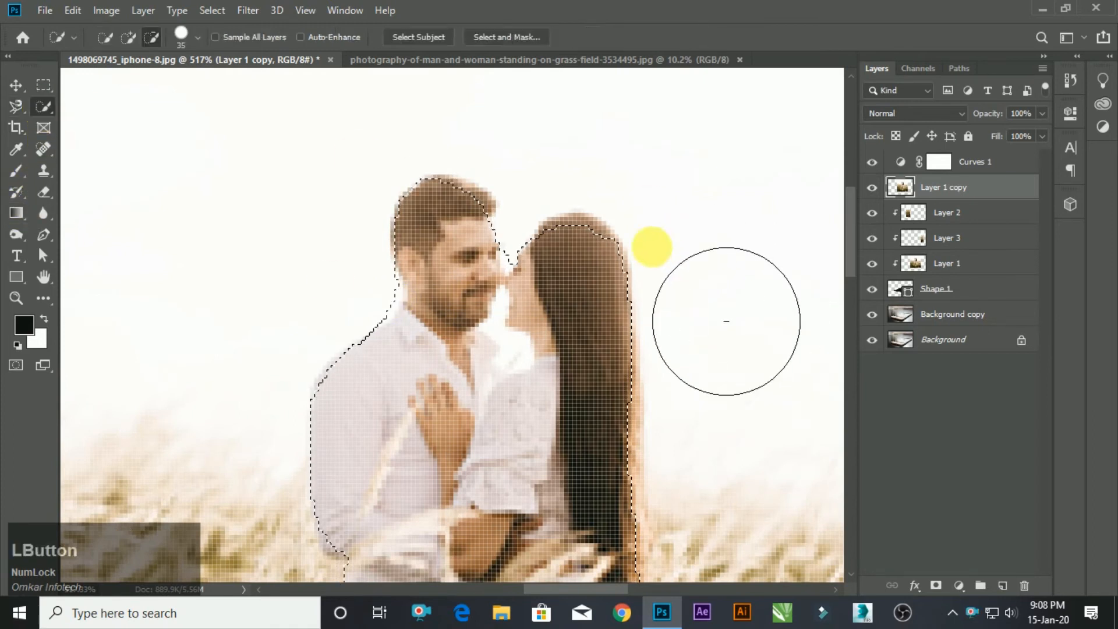
key("bracketleft")
key("bracketleft")
key("bracketleft")
key("bracketleft")
key("bracketleft")
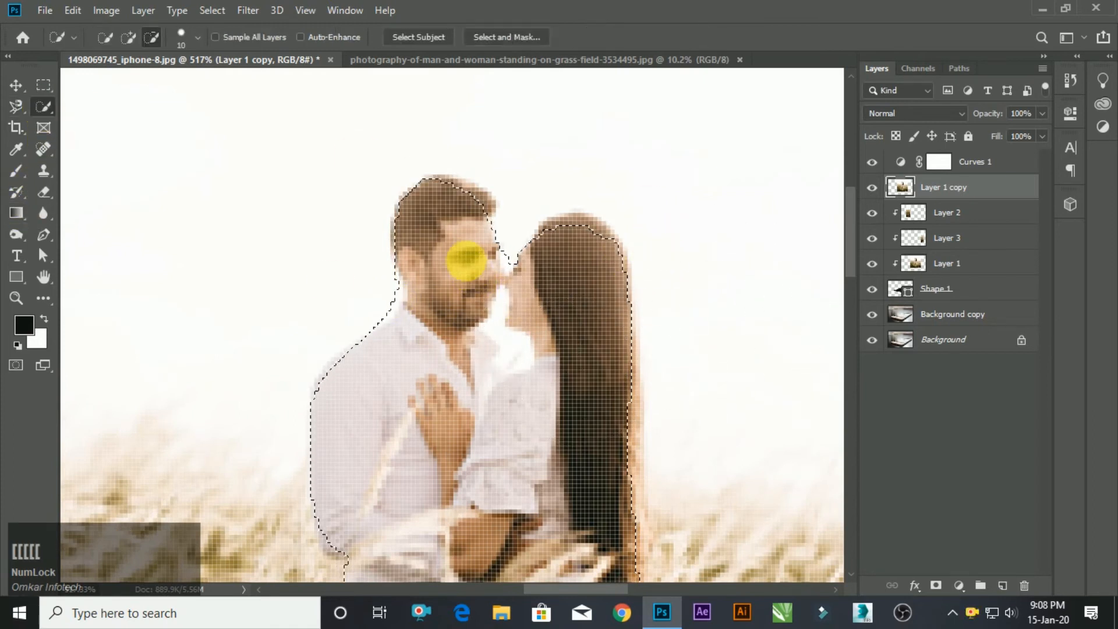
key("bracketleft")
key("bracketleft")
key("shift")
mouse_move(488, 224)
left_mouse_down()
mouse_move(505, 270)
mouse_move(534, 280)
mouse_move(592, 249)
mouse_move(563, 324)
mouse_move(544, 348)
left_mouse_up()
Reduce the Quick Selection brush to size 2 and subtract the bright gap between the couple's faces from the selection.
scroll(506, 345, "down", 5)
scroll(587, 475, "up", 4)
scroll(590, 460, "up", 5)
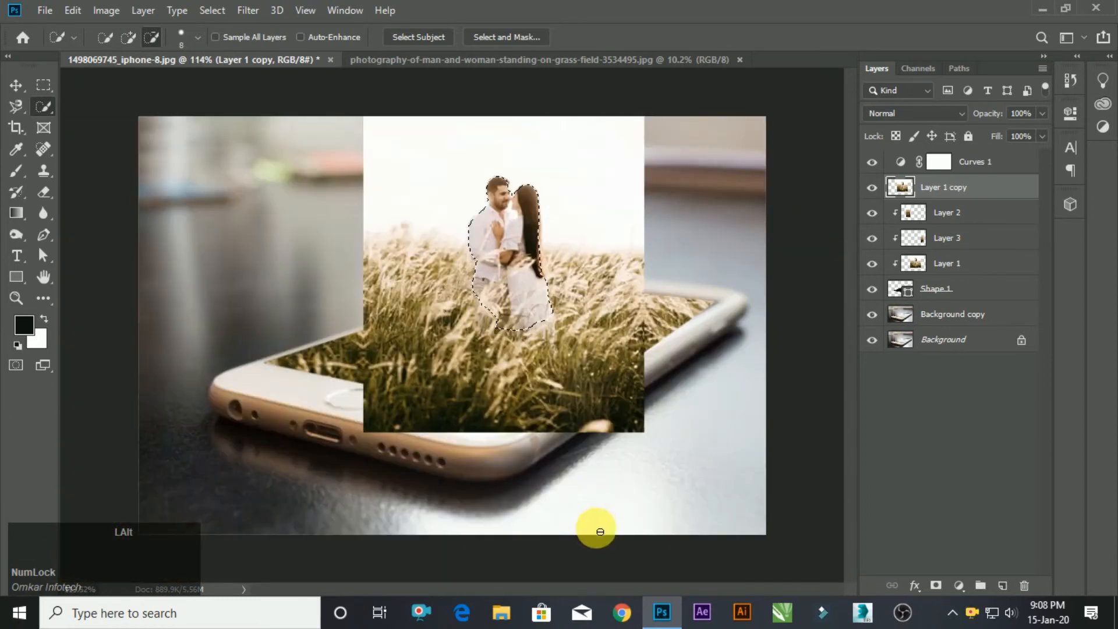
scroll(540, 214, "up", 4)
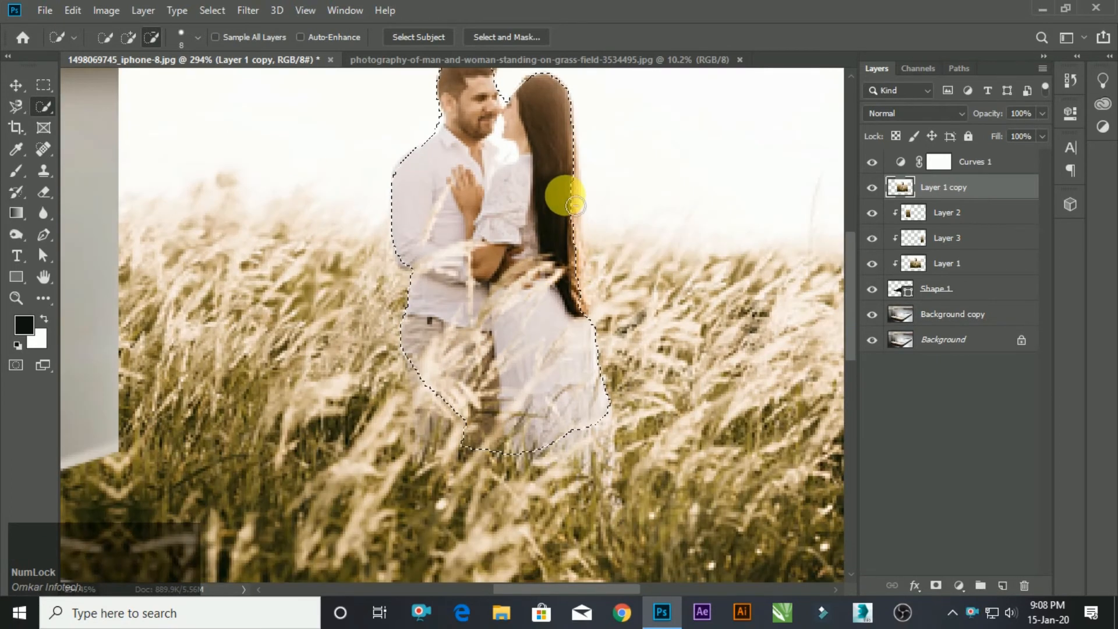
scroll(374, 245, "down", 3)
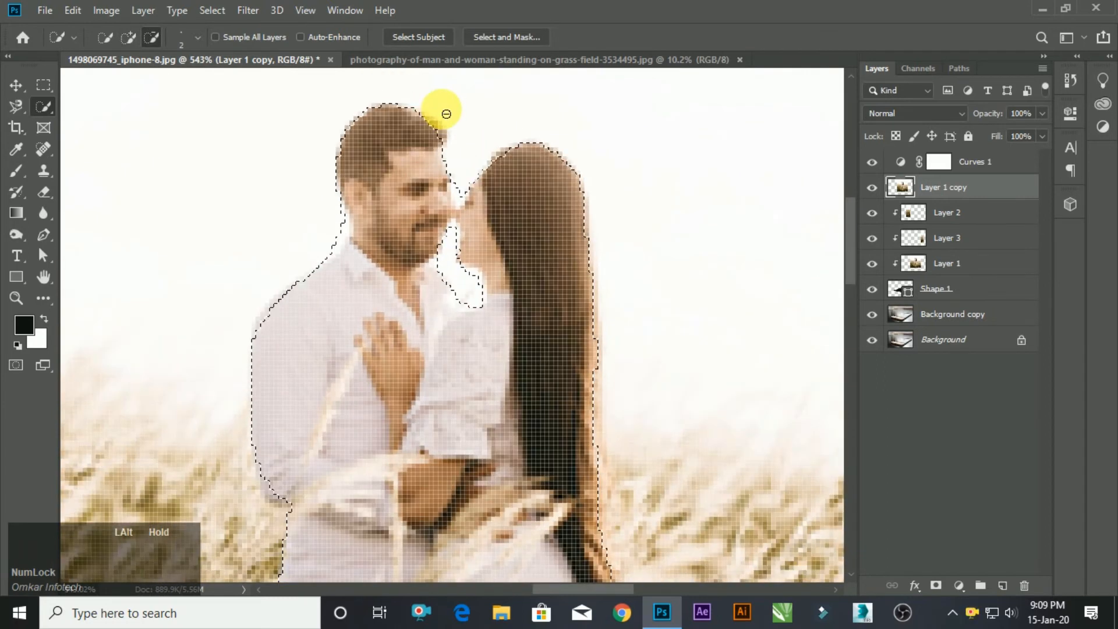
scroll(447, 128, "up", 3)
scroll(407, 274, "down", 4)
scroll(405, 326, "up", 8)
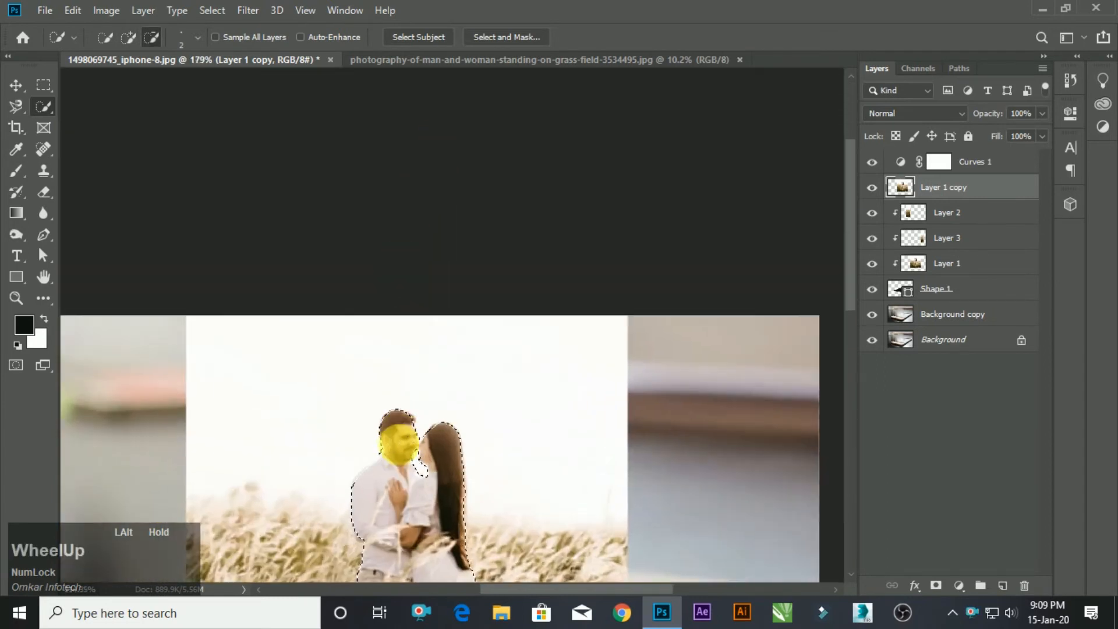
scroll(408, 385, "down", 5)
scroll(473, 402, "up", 1)
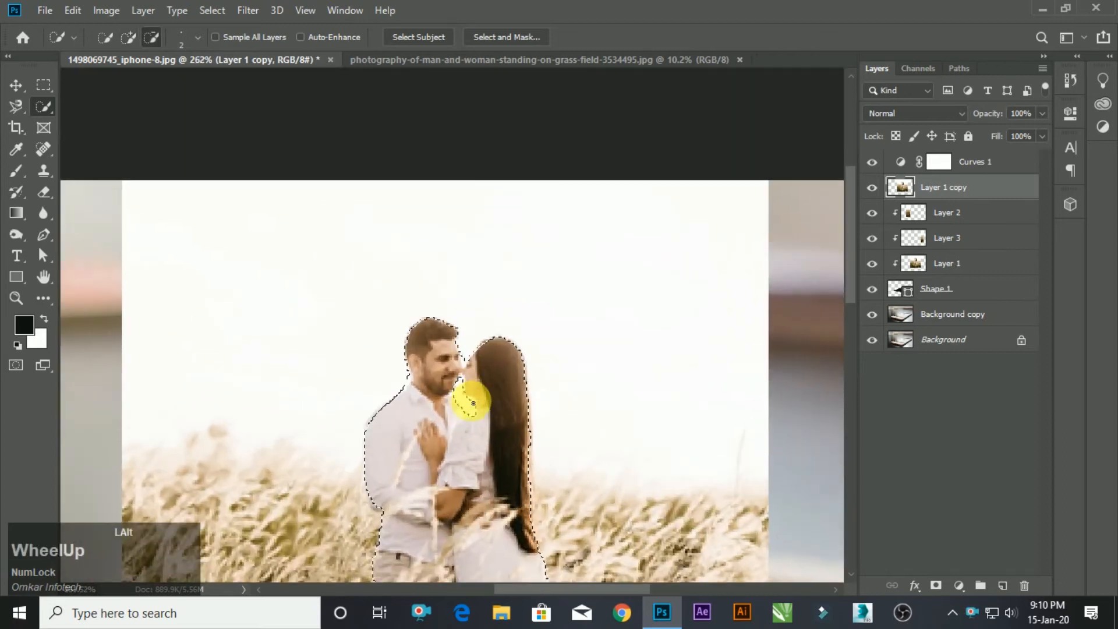
scroll(473, 402, "down", 4)
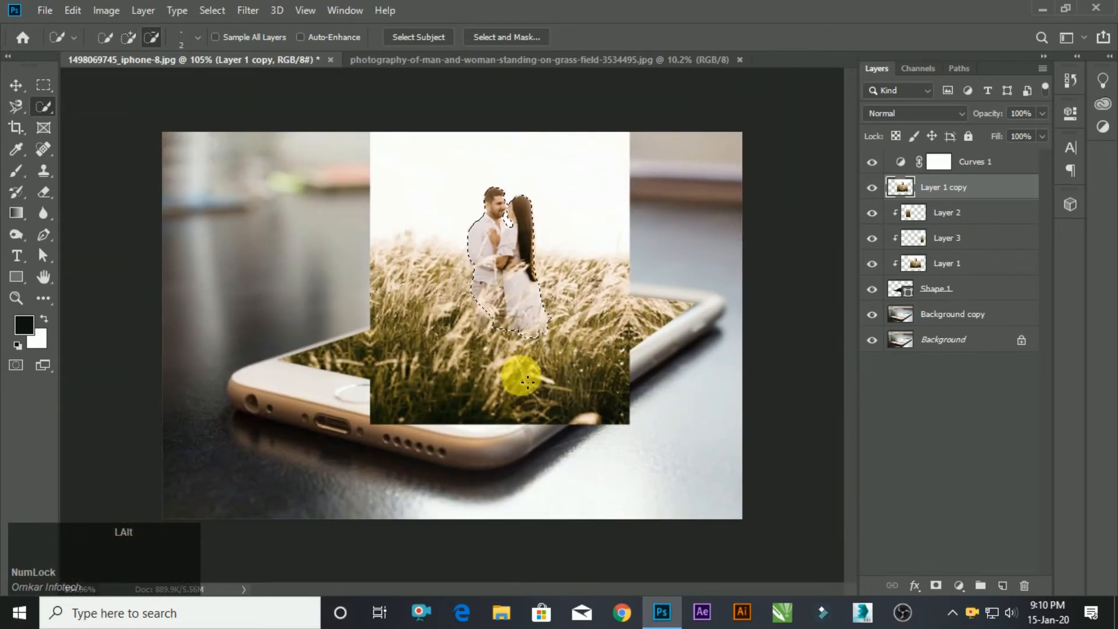
scroll(529, 145, "up", 7)
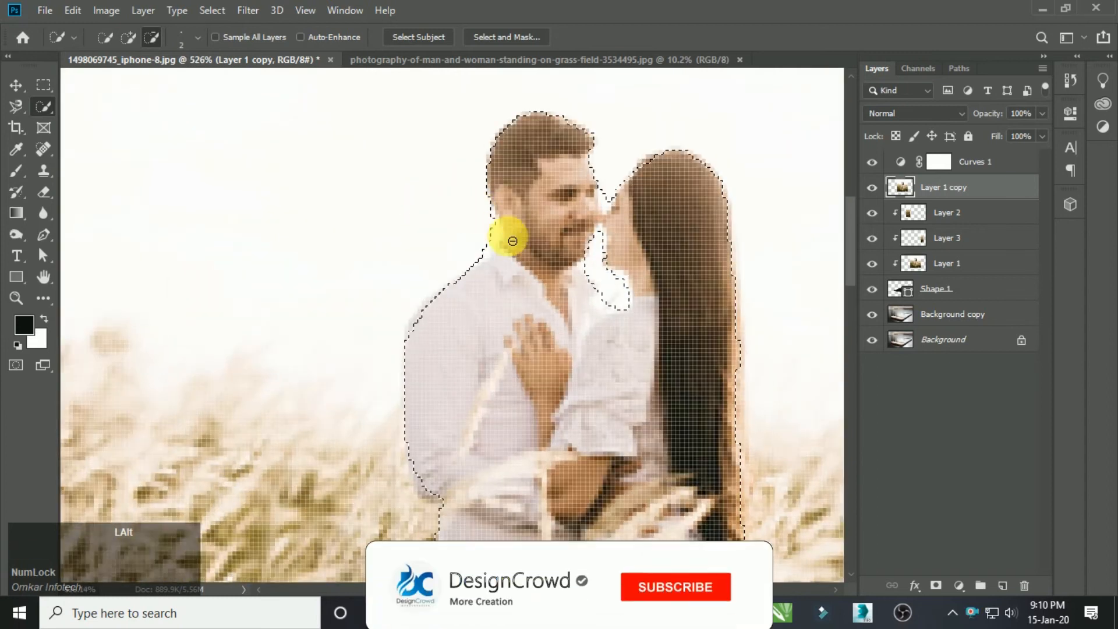
Refine the selection edge along the man's shoulder, collar and chin.
scroll(506, 241, "up", 2)
key("shift")
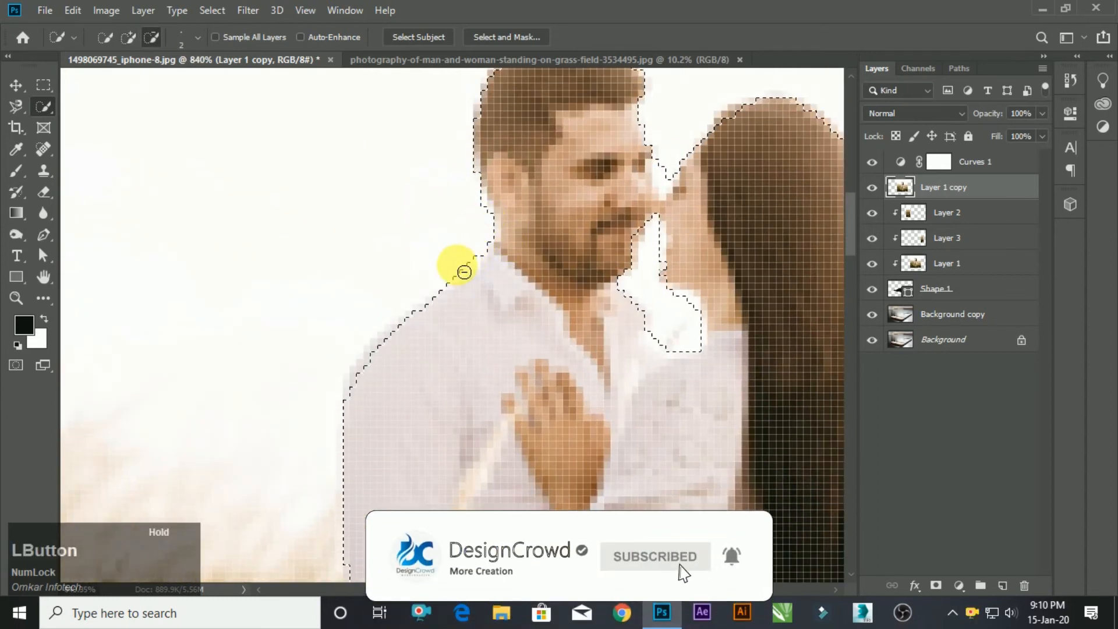
scroll(506, 198, "down", 6)
scroll(644, 275, "up", 6)
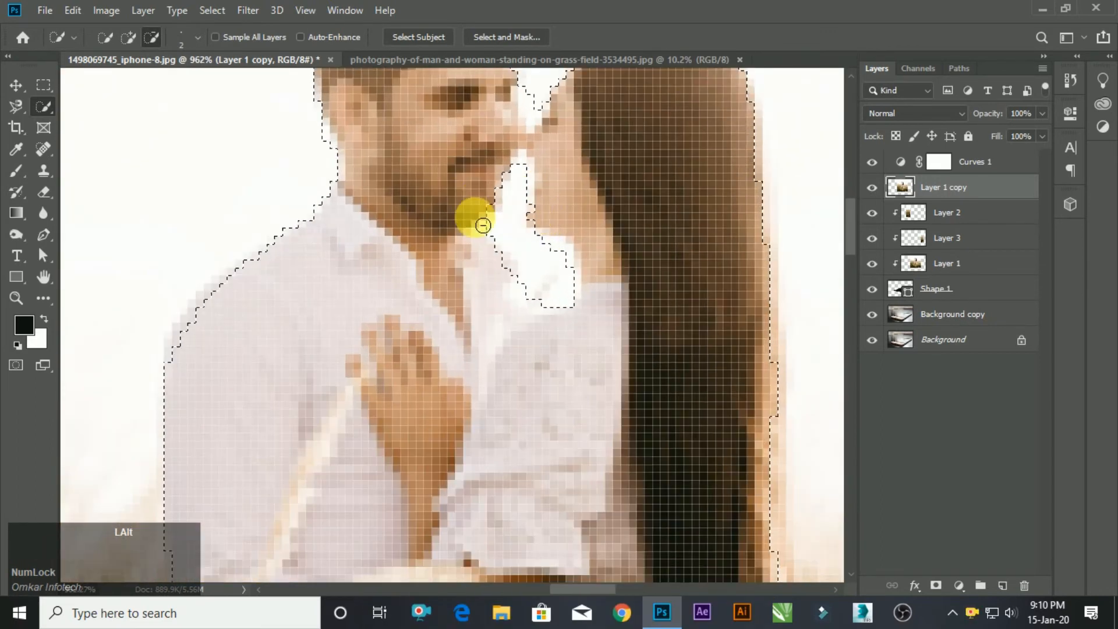
key("shift")
key("alt")
scroll(501, 210, "down", 7)
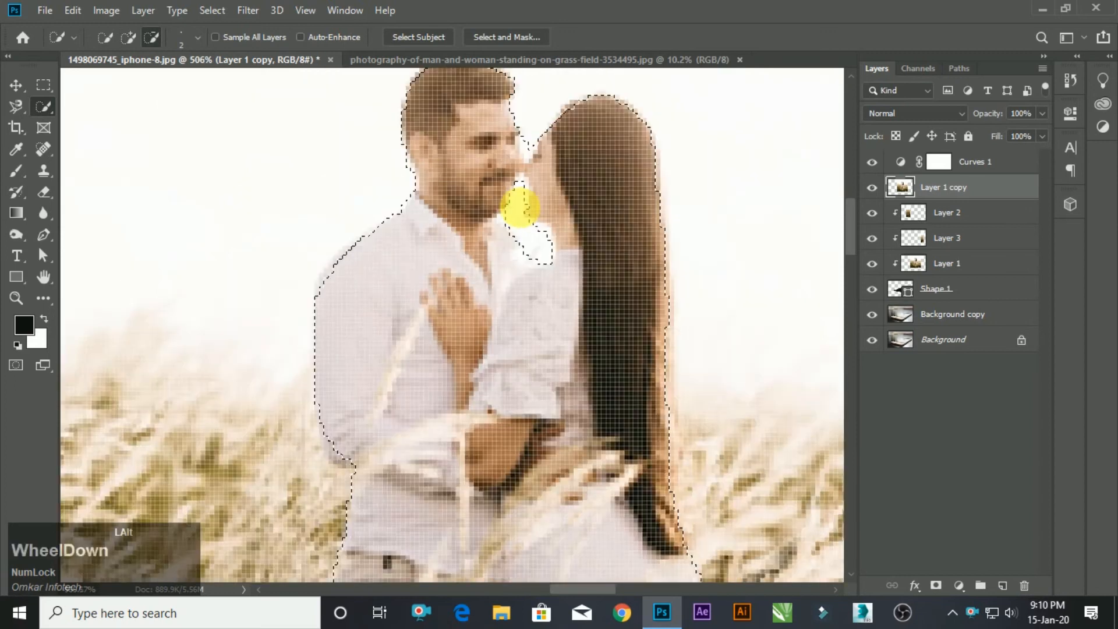
Touch up the selection edge beside the man's ear and neck, adding and subtracting small areas.
scroll(470, 187, "up", 8)
key("shift")
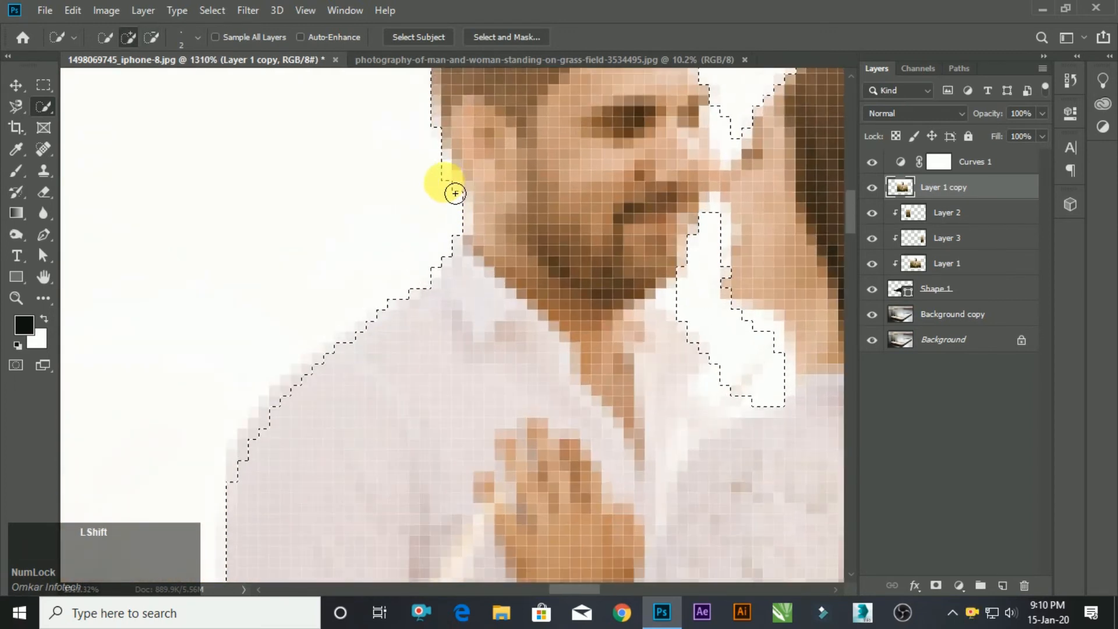
left_click(450, 193, "shift")
key("alt")
left_click_drag(451, 192, 446, 194)
key("alt")
scroll(448, 169, "down", 8)
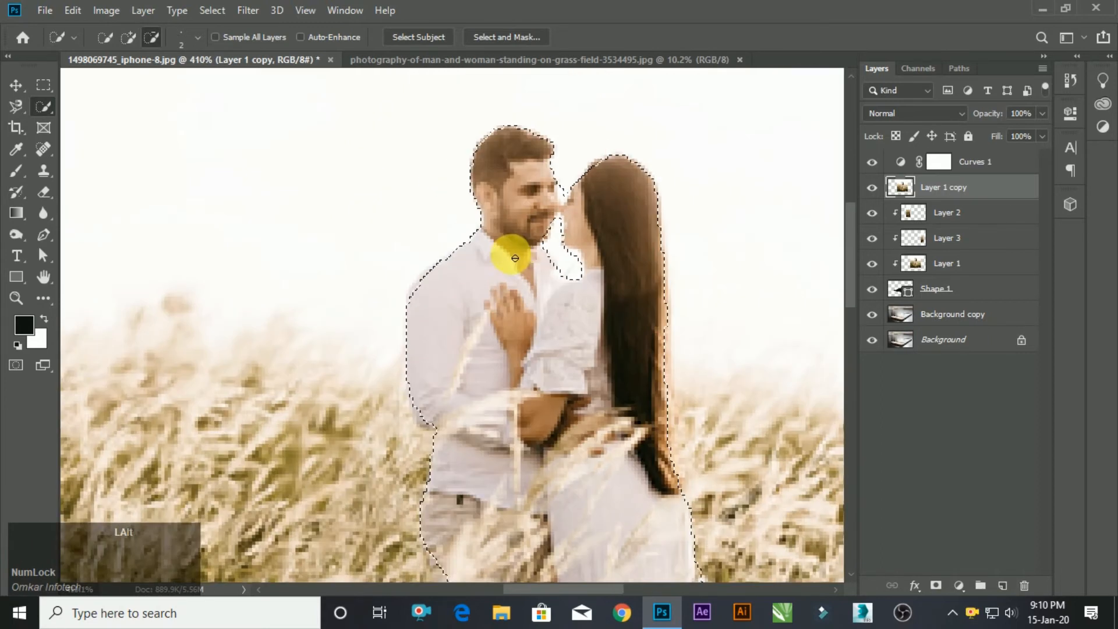
Add a layer mask to Layer 1 copy from the selection so only the couple shows.
scroll(544, 255, "up", 2)
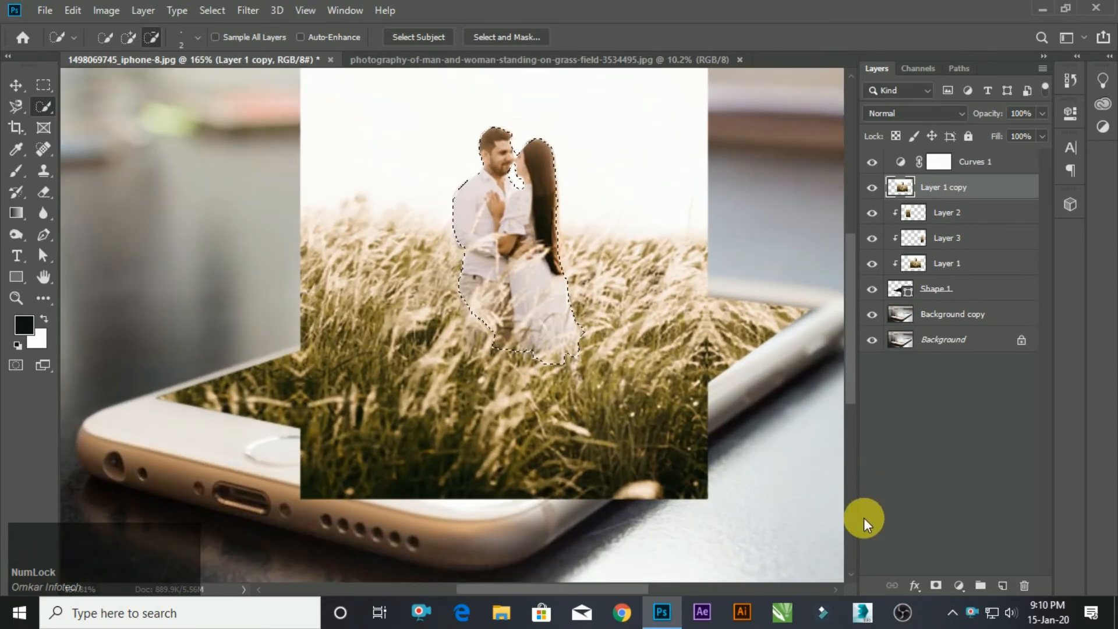
left_click(936, 585)
With the Eraser at size 2, erase the white patch between the two faces on Layer 1 copy's image instead of its mask.
key("alt")
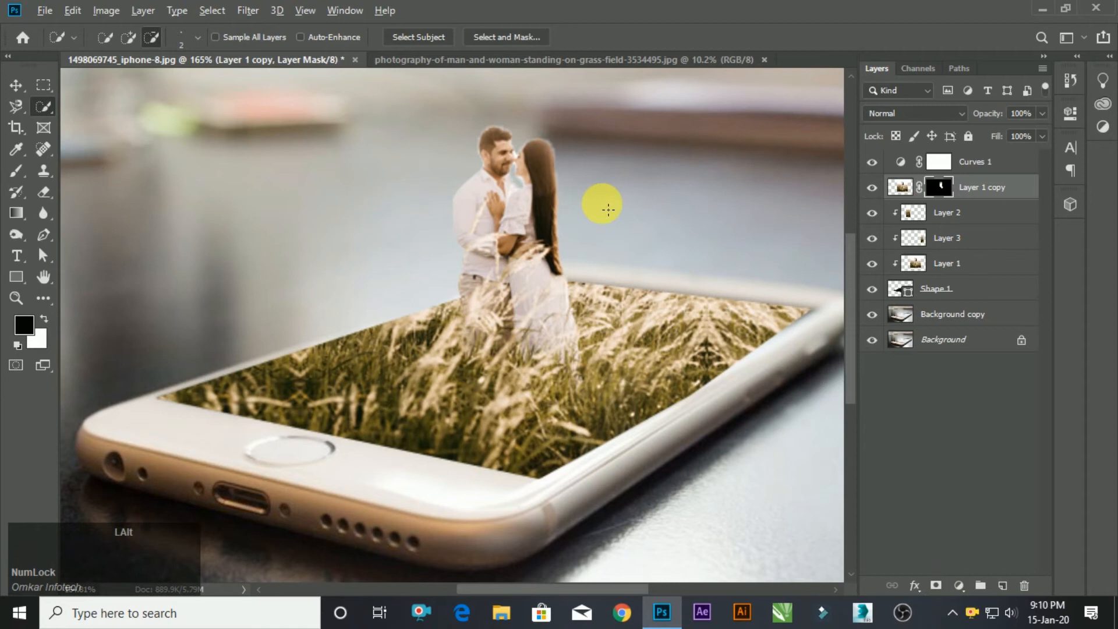
scroll(583, 201, "down", 2)
scroll(541, 176, "up", 3)
scroll(542, 176, "up", 5)
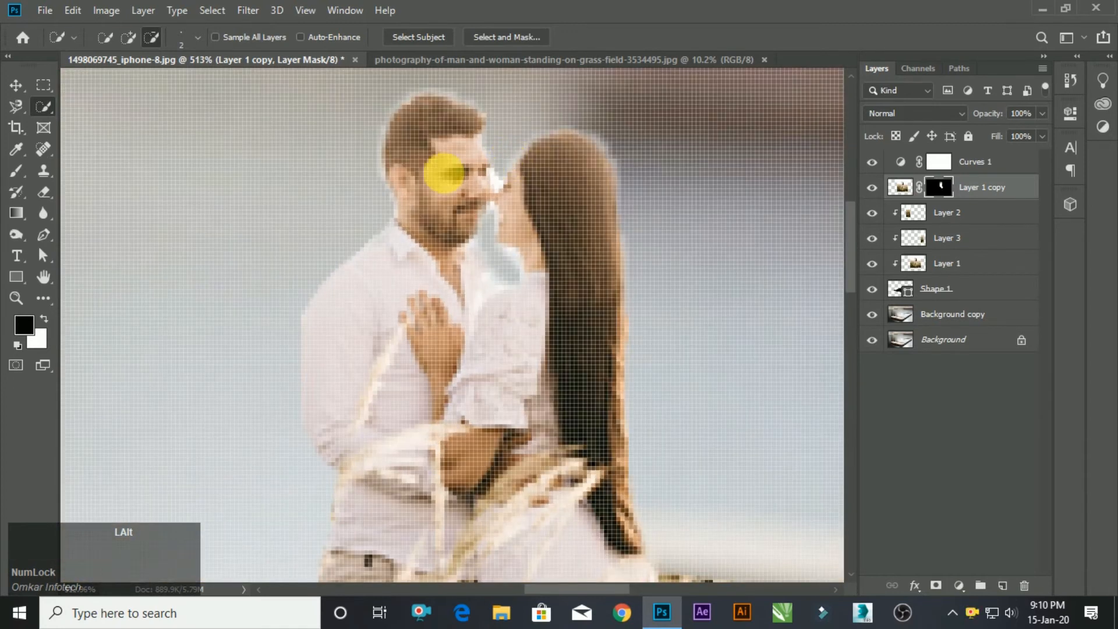
left_click(47, 201)
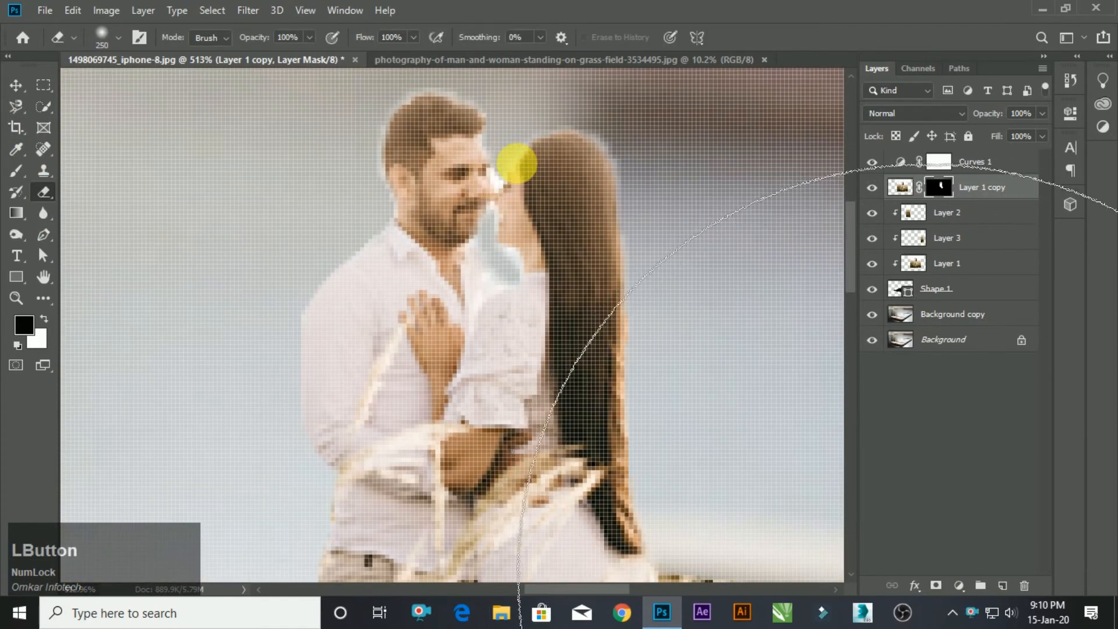
key("bracketleft")
key("bracketleft")
key("bracketleft")
key("bracketleft")
key("bracketleft")
key("bracketleft")
key("bracketleft")
key("bracketleft")
key("bracketleft")
key("bracketleft")
key("bracketleft")
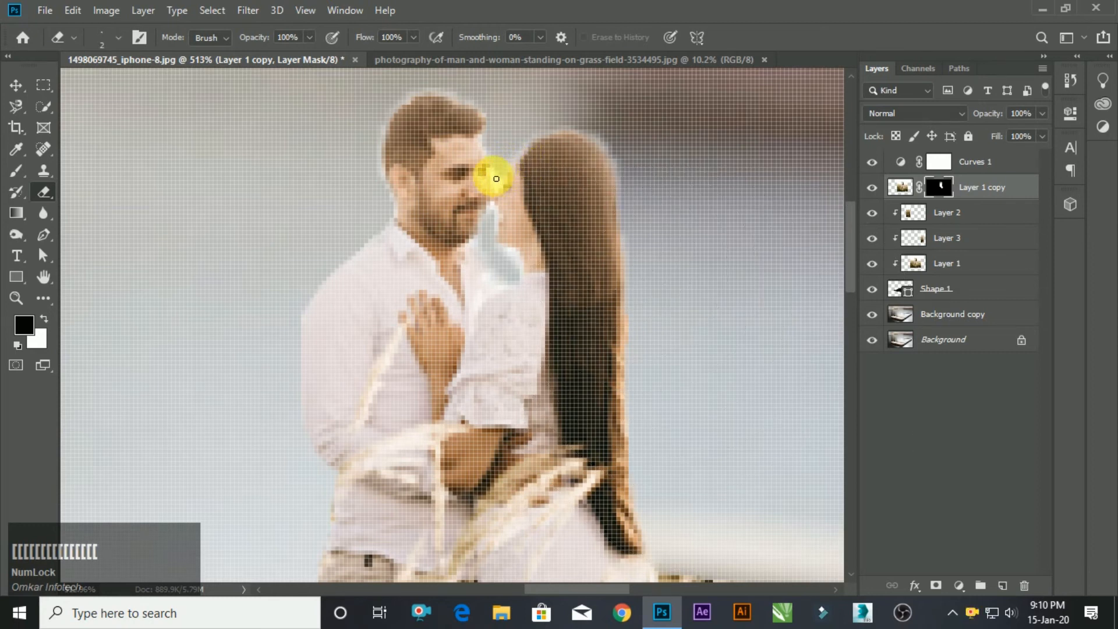
left_click_drag(496, 179, 503, 190)
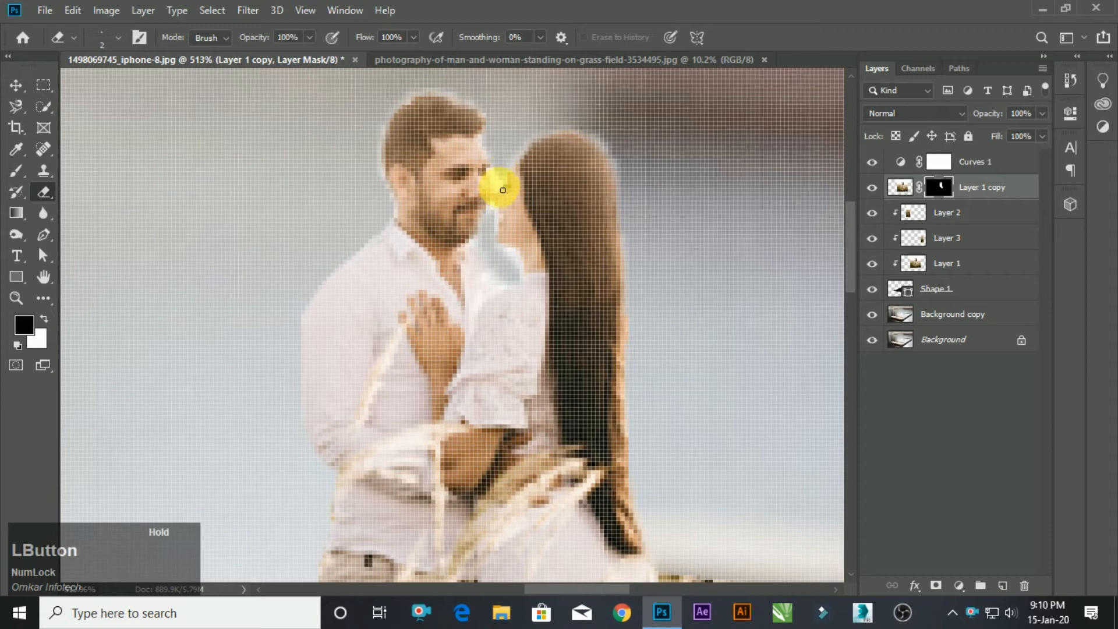
left_click(903, 188)
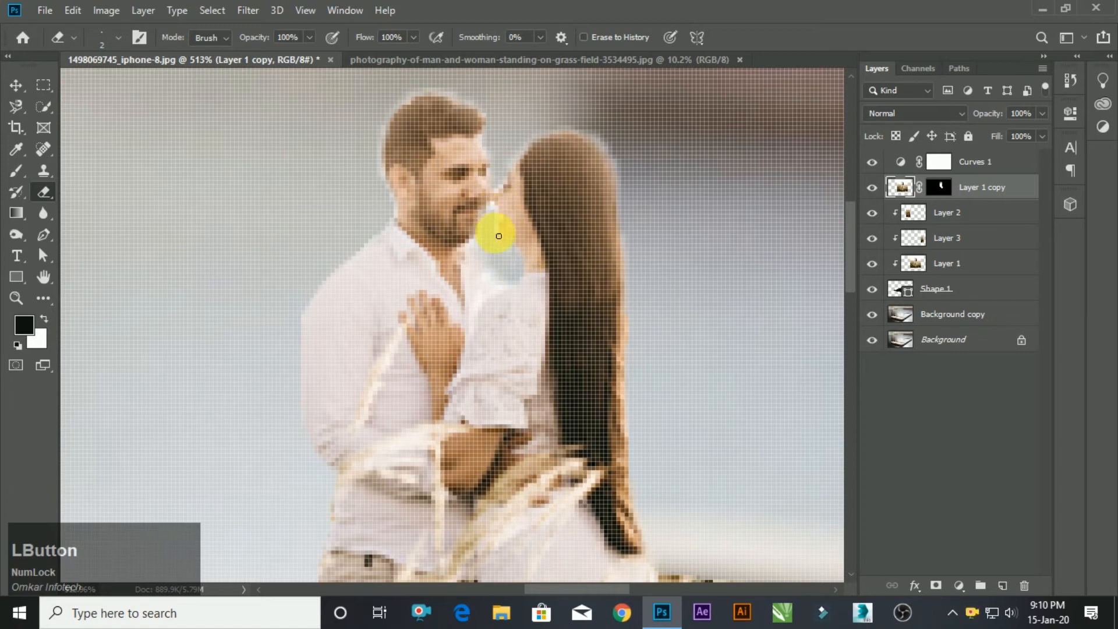
Enlarge the Eraser to size 8 and erase the pale fringe around the couple's heads and hair.
scroll(501, 239, "down", 5)
scroll(515, 175, "up", 4)
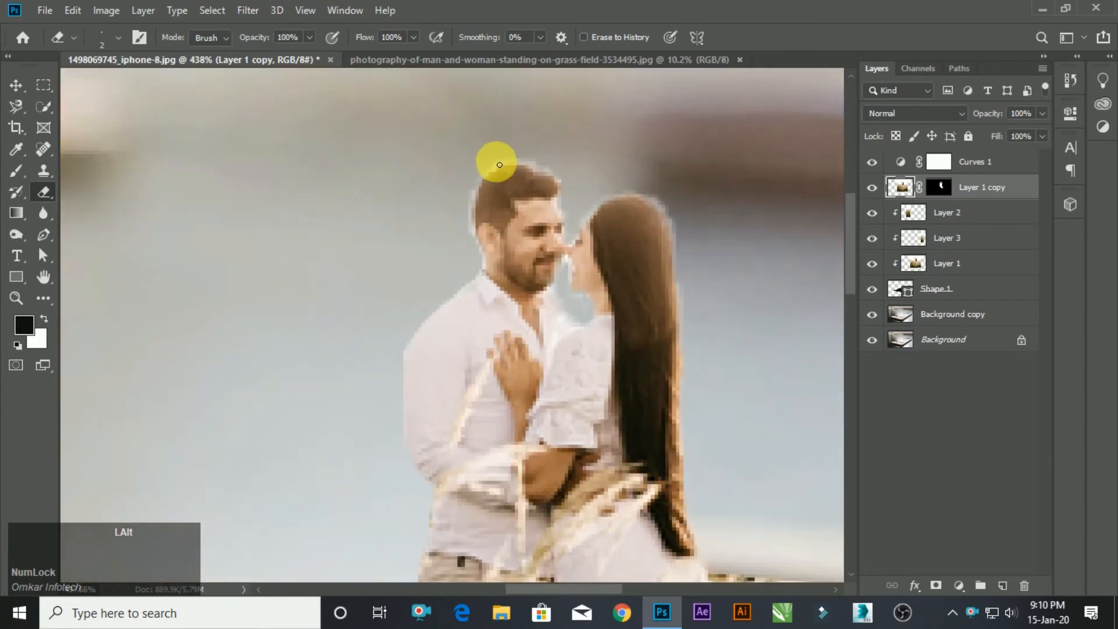
scroll(498, 167, "up", 3)
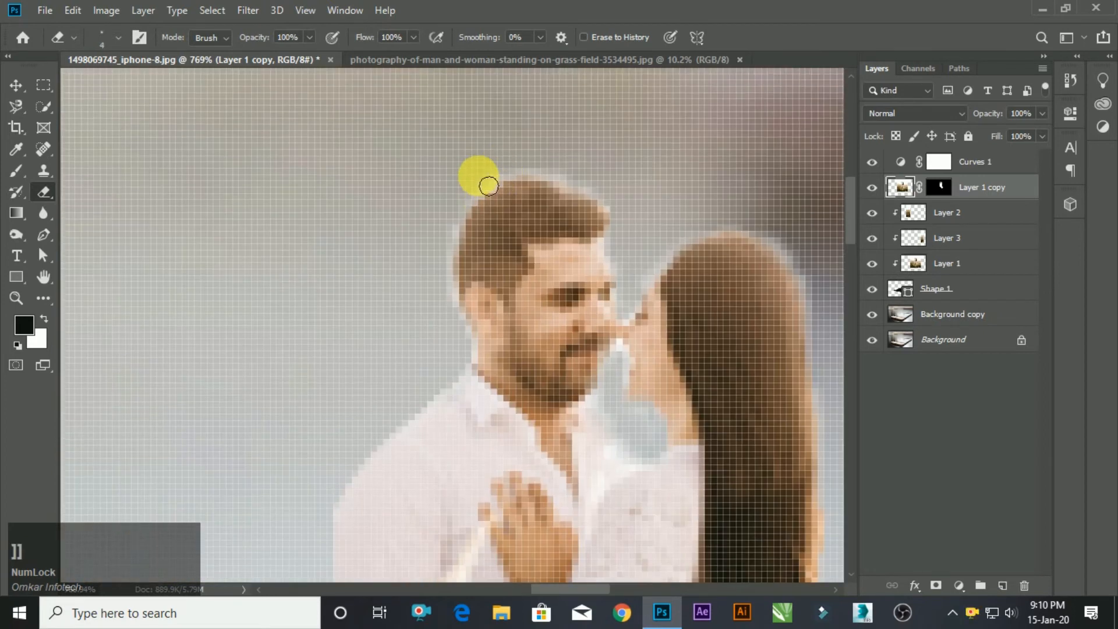
key("bracketright")
key("bracketright")
key("bracketright")
key("bracketright")
mouse_move(612, 193)
left_mouse_down()
mouse_move(528, 178)
mouse_move(474, 220)
mouse_move(453, 283)
mouse_move(464, 364)
mouse_move(499, 318)
left_mouse_up()
scroll(560, 289, "down", 5)
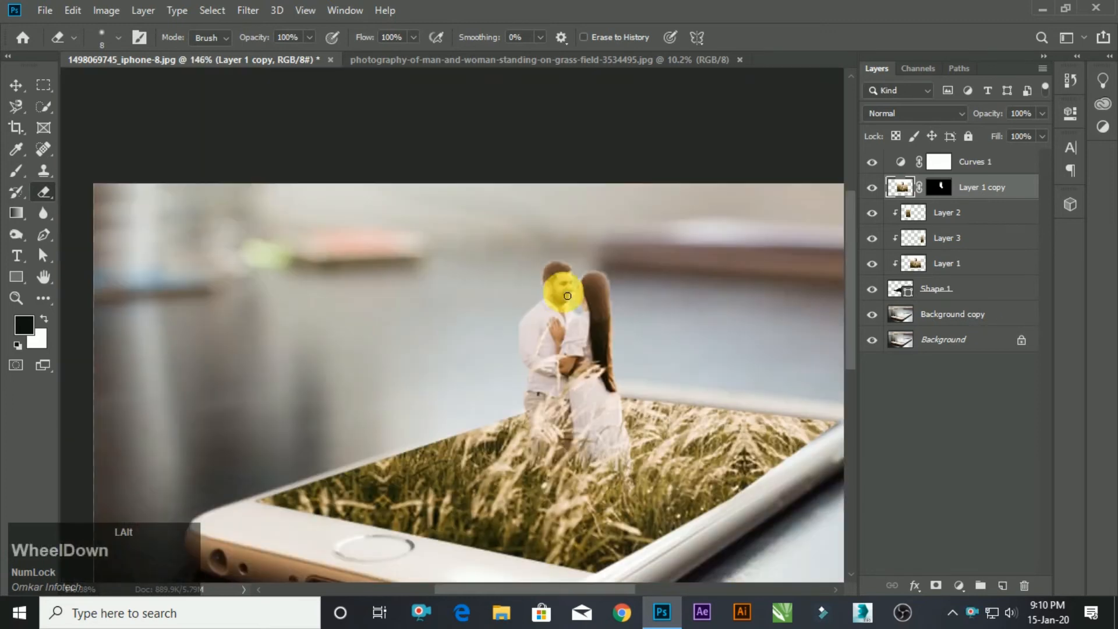
scroll(568, 296, "down", 3)
scroll(564, 299, "up", 2)
scroll(626, 291, "down", 1)
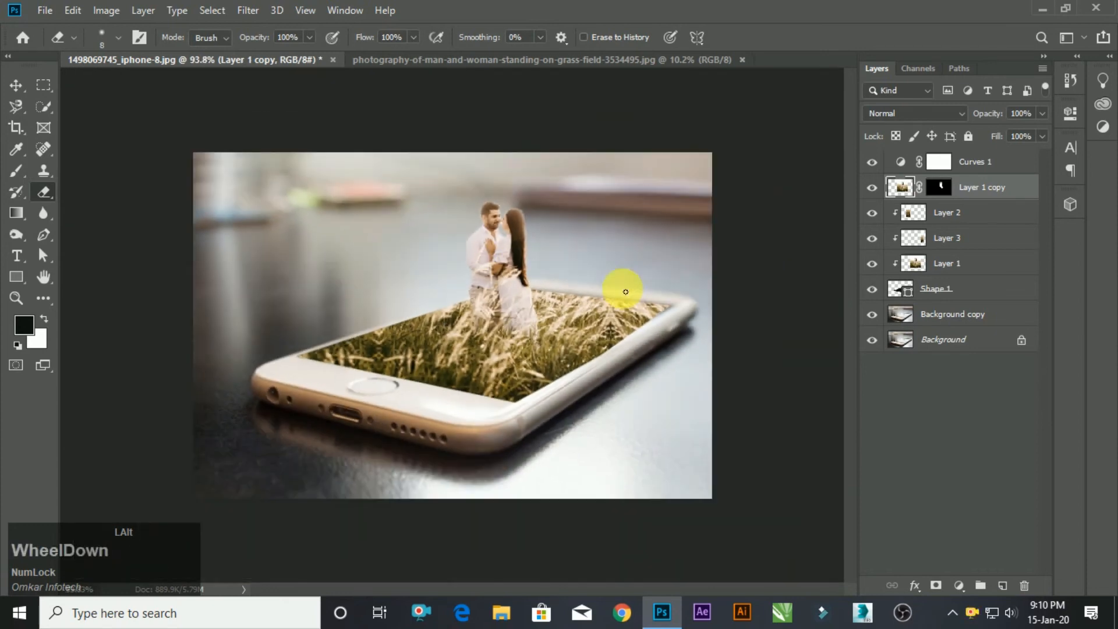
scroll(626, 291, "up", 1)
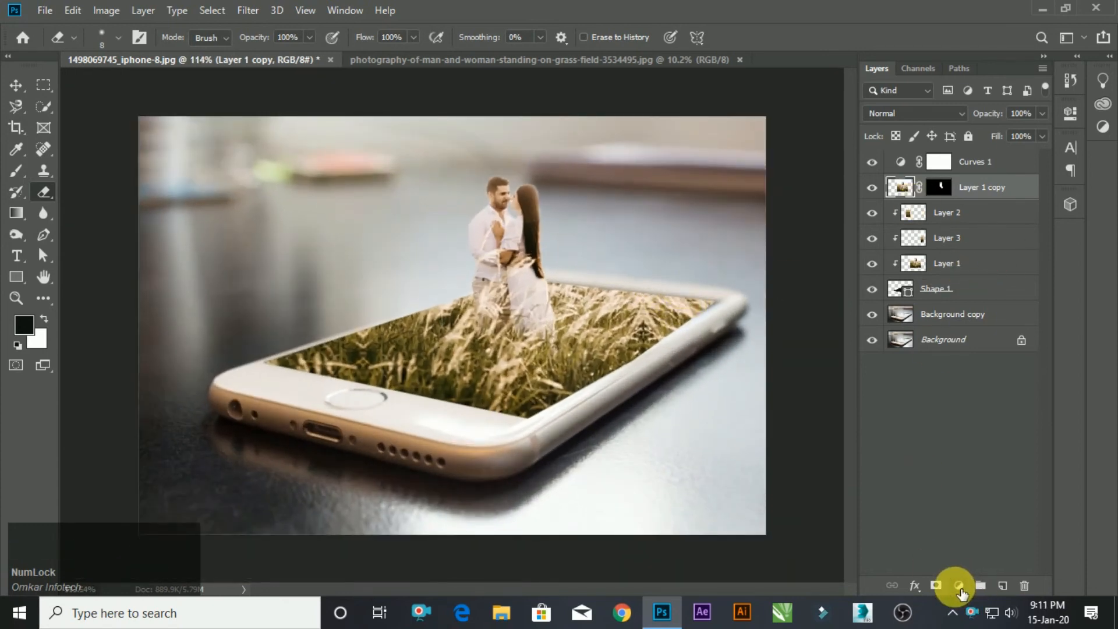
Add a Levels adjustment above Layer 1 copy and slightly raise its black output level.
right_click(960, 587)
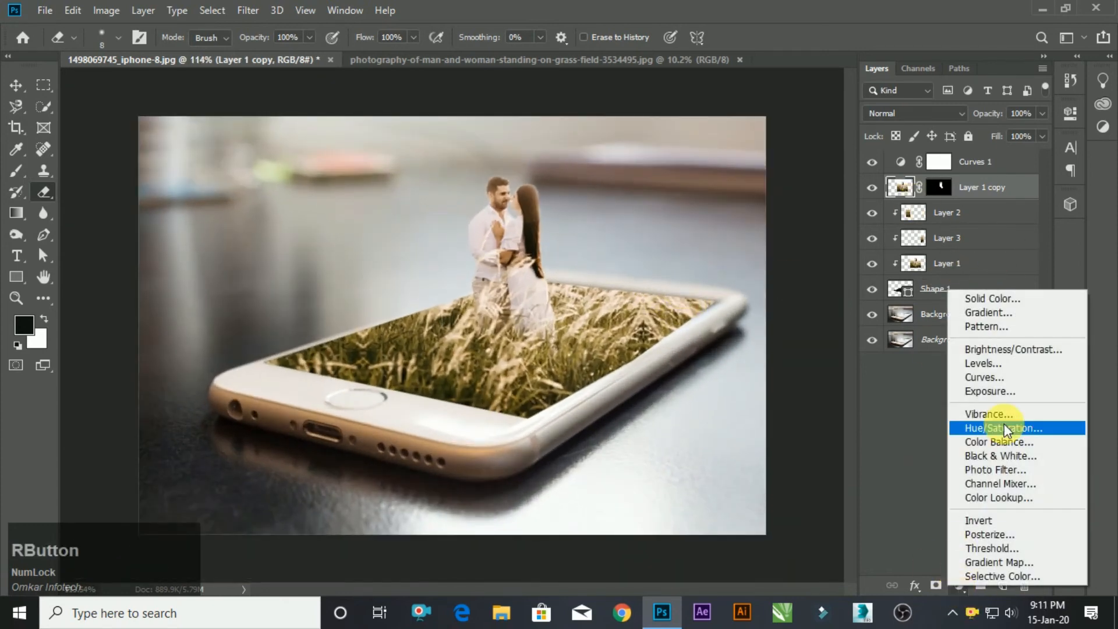
left_click(1024, 364)
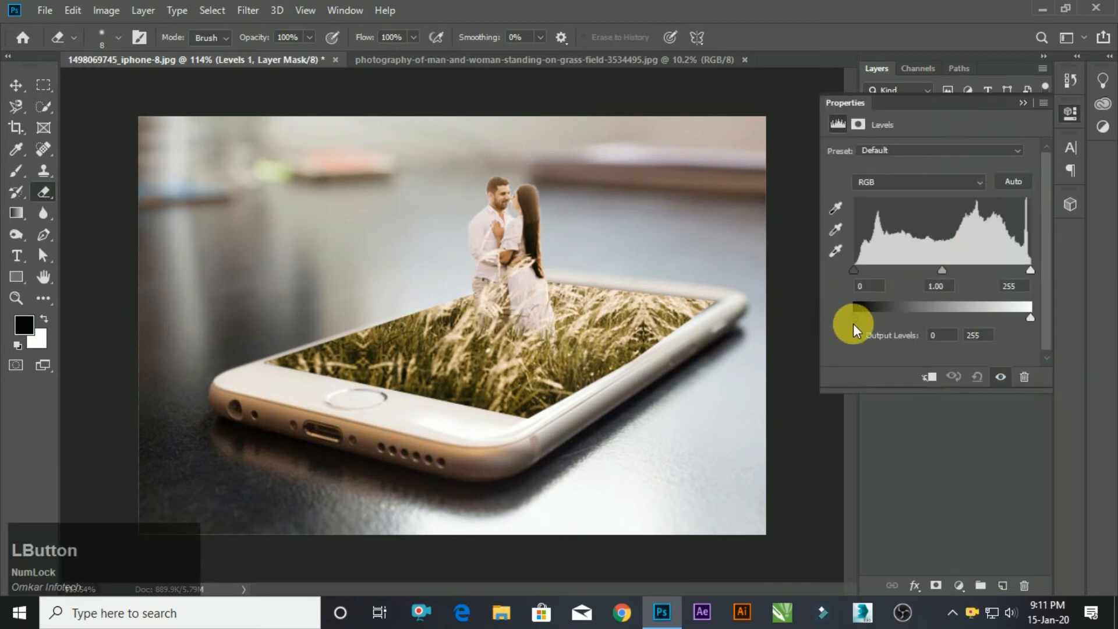
mouse_move(858, 316)
left_mouse_down()
mouse_move(879, 319)
mouse_move(864, 318)
left_mouse_up()
left_click(1023, 103)
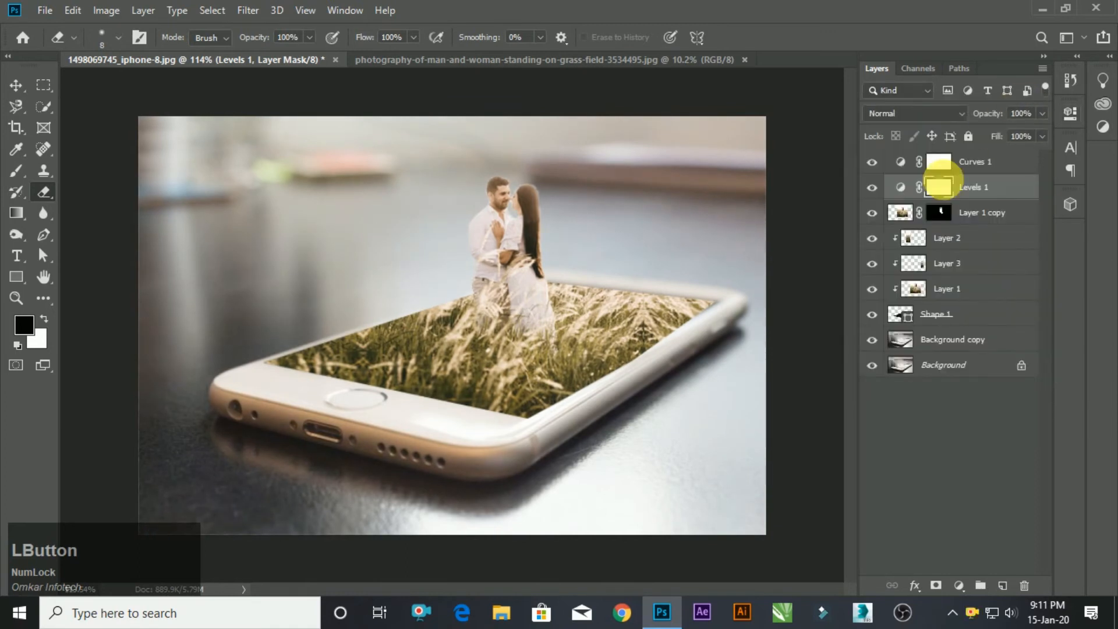
Delete the Levels adjustment layer.
left_click(995, 217)
left_click(974, 187)
key("Delete")
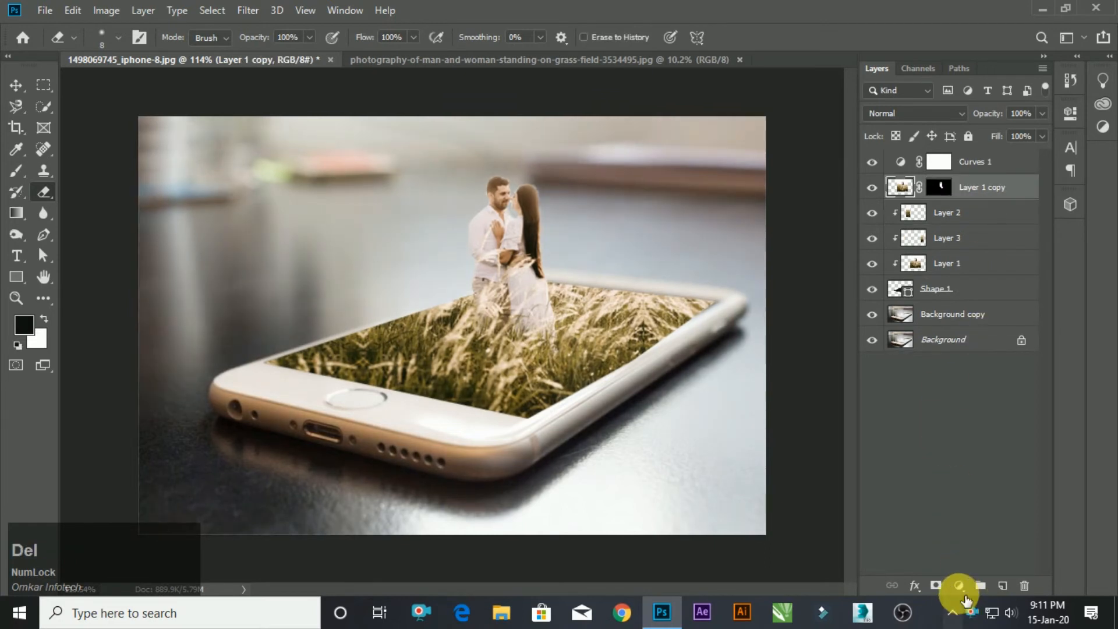
Add a Color Balance adjustment above Layer 1 copy with midtones at Cyan-Red +5, Magenta-Green +3 and Yellow-Blue -8.
right_click(959, 584)
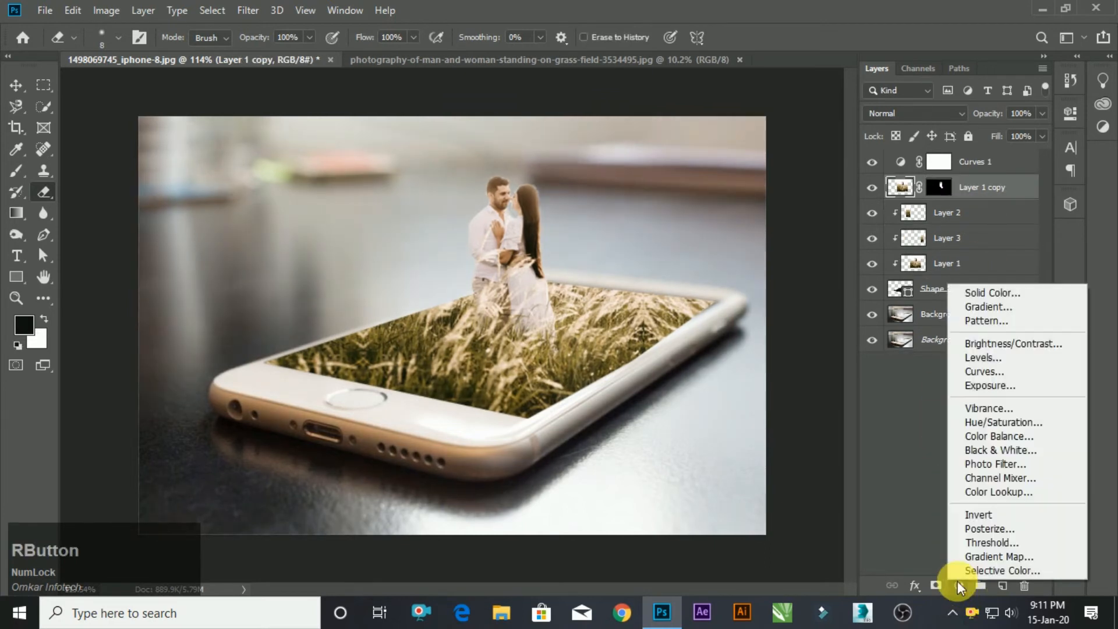
left_click(1017, 432)
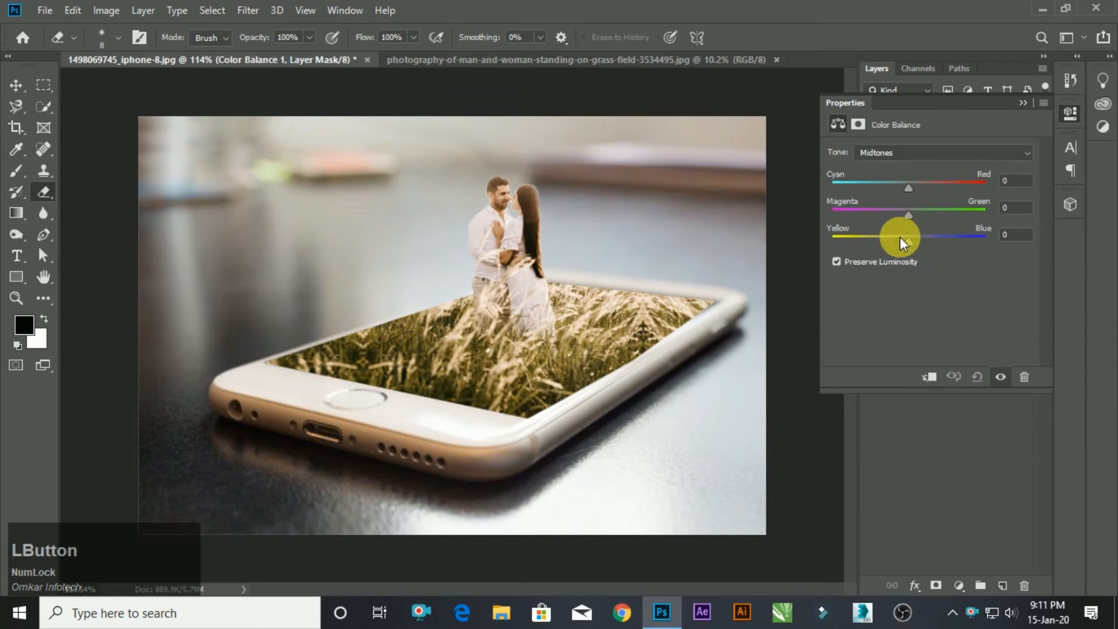
left_click_drag(906, 242, 912, 187)
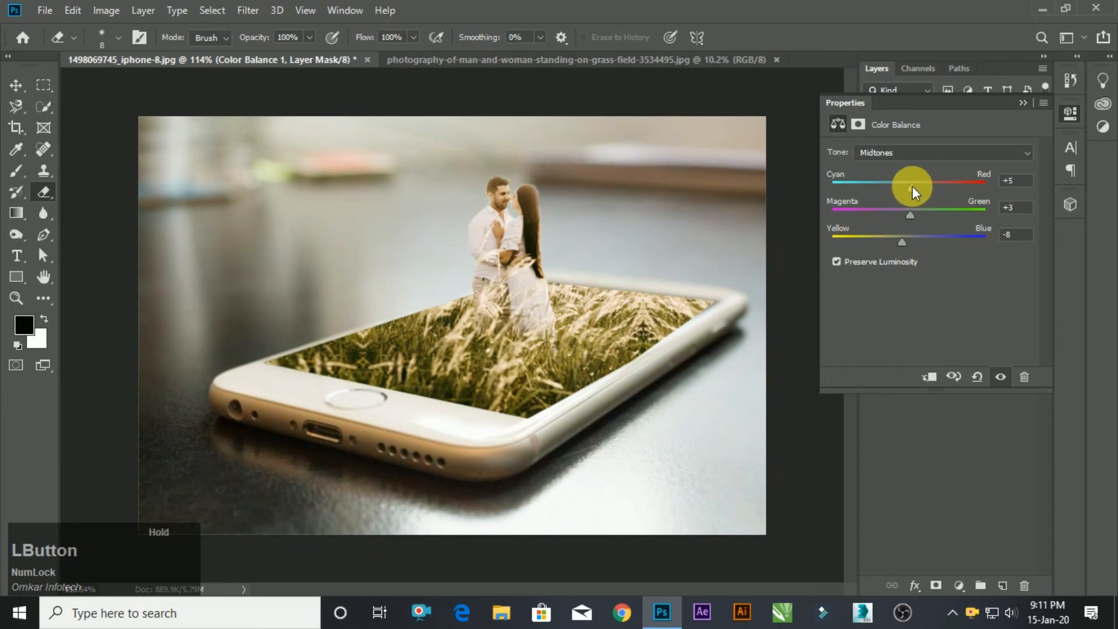
Hide and show Layer 1 again to check which part of the phone screen it fills.
left_click(1023, 103)
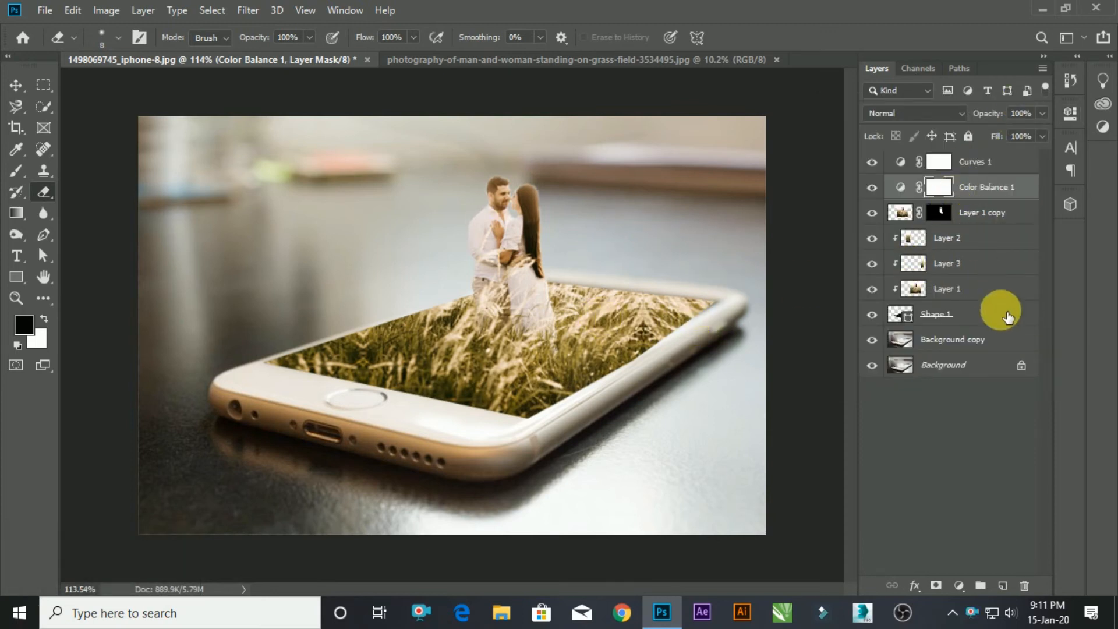
left_click(932, 290)
left_click(873, 290)
left_click(873, 290)
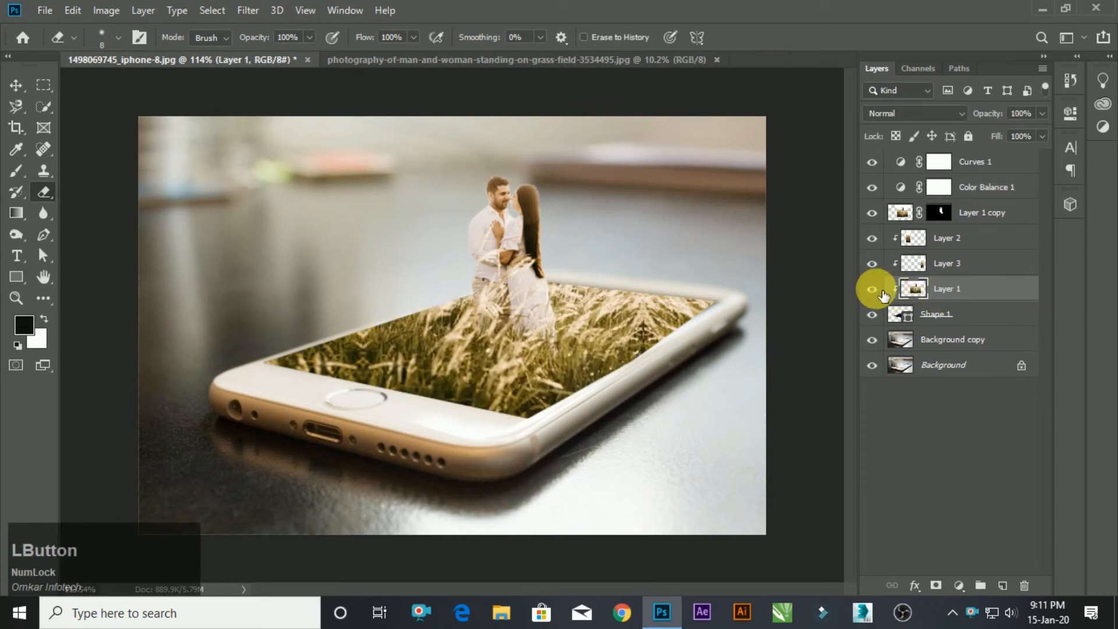
left_click(967, 238, "shift")
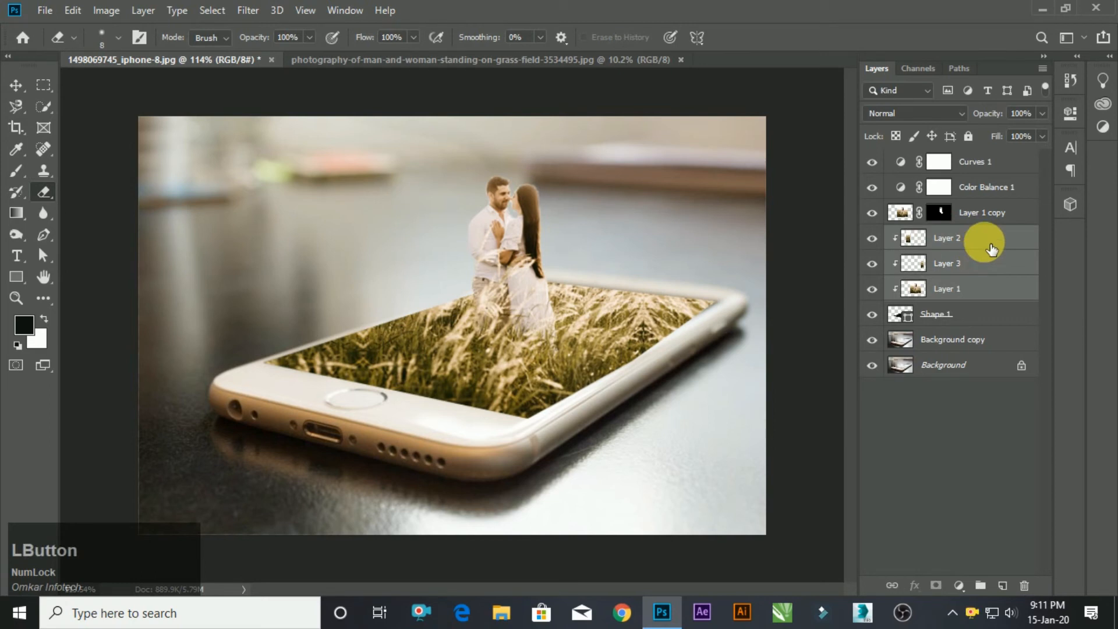
left_click(985, 265)
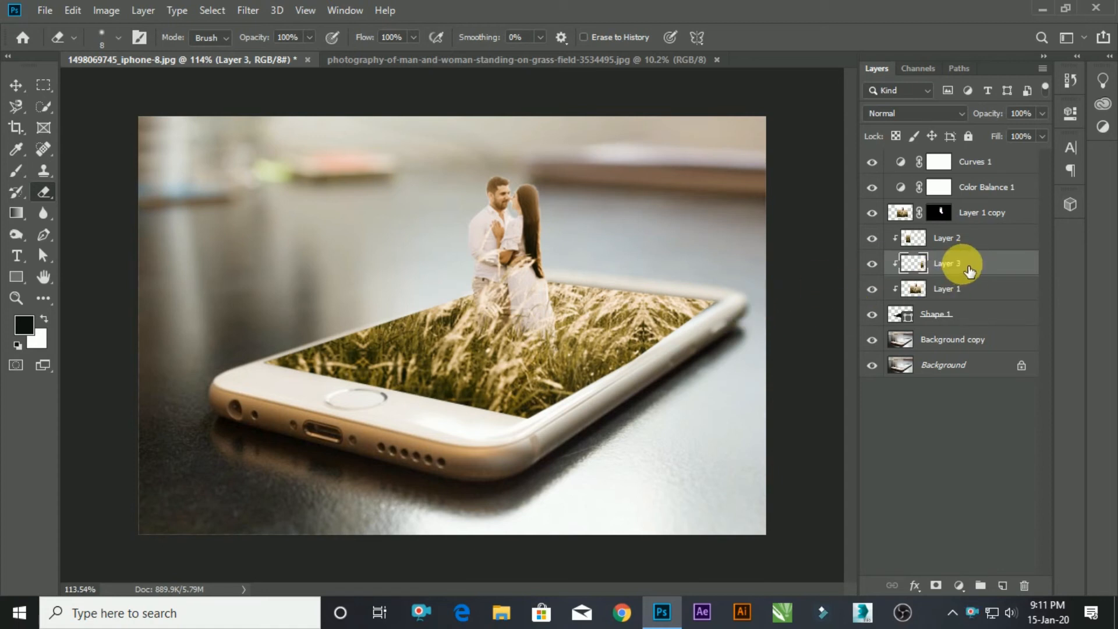
Add a new empty layer directly above Shape 1 and set a soft black Brush to size 90.
left_click(978, 316)
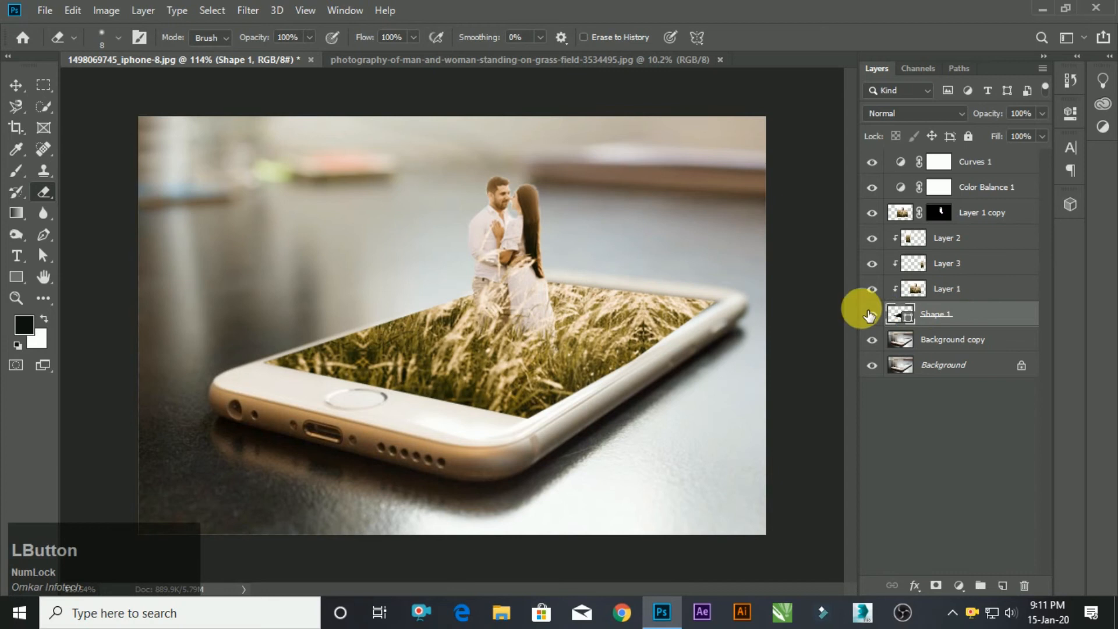
left_click(1002, 585)
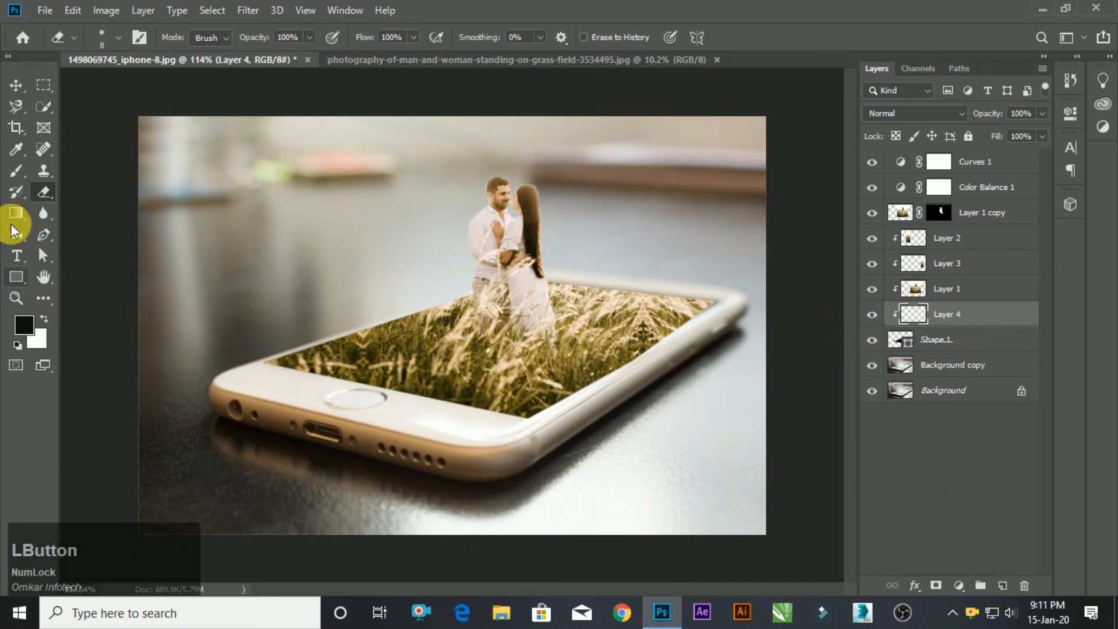
left_click(16, 169)
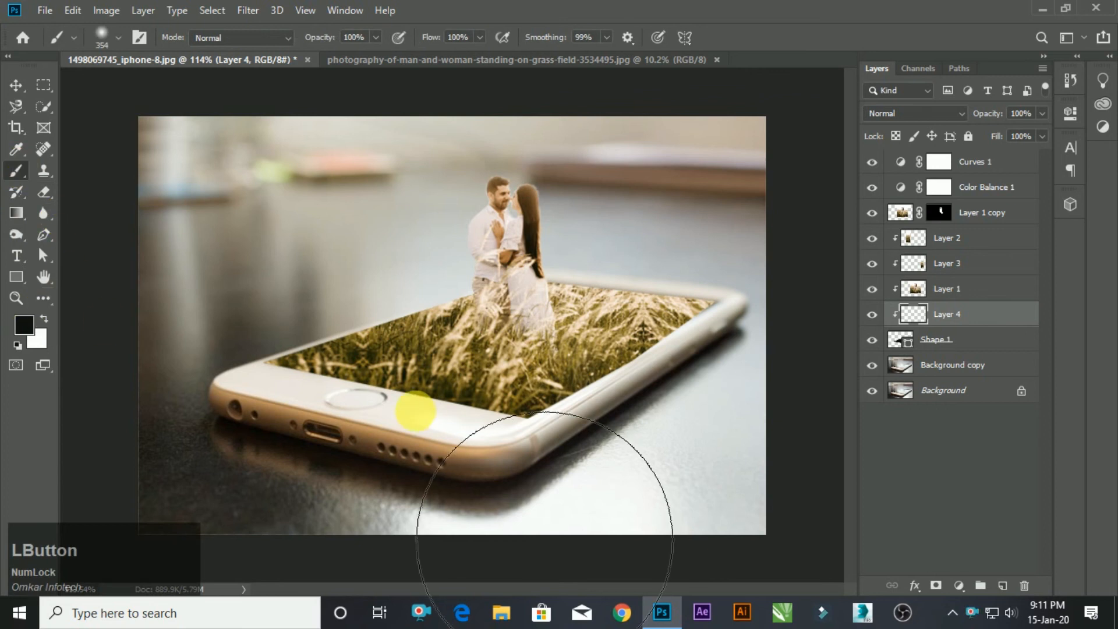
key("bracketleft")
key("bracketleft")
key("bracketleft")
key("bracketleft")
key("bracketleft")
key("bracketleft")
key("bracketleft")
key("bracketleft")
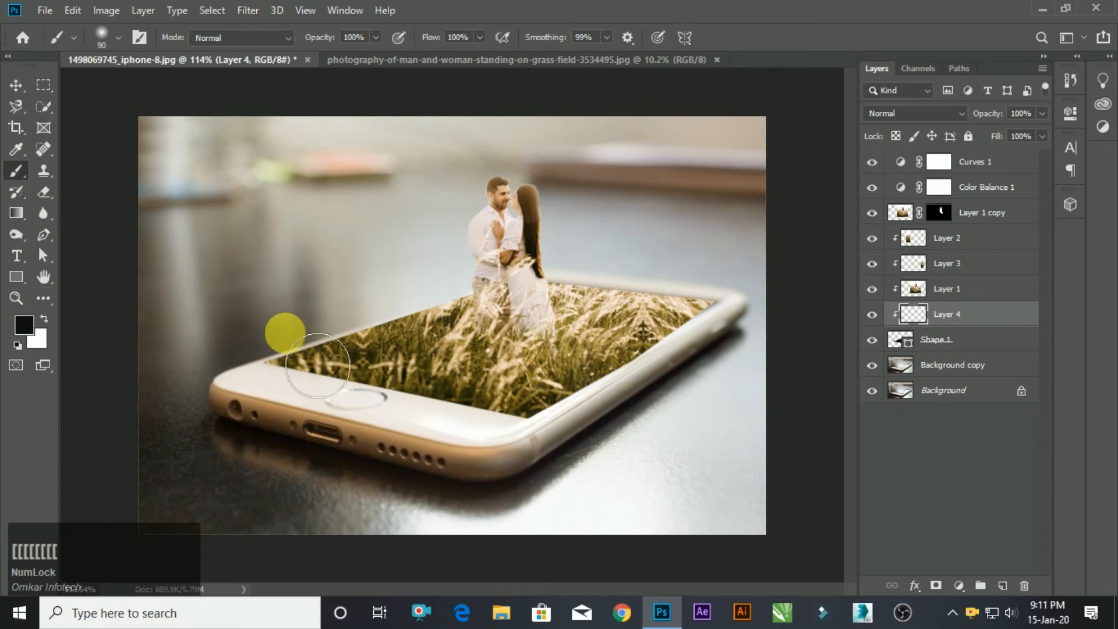
Undo the test brush stroke and move Layer 4 out of the clipping group to directly below Shape 1.
mouse_move(320, 370)
left_mouse_down()
mouse_move(406, 334)
mouse_move(375, 350)
left_mouse_up()
key("ctrl+z")
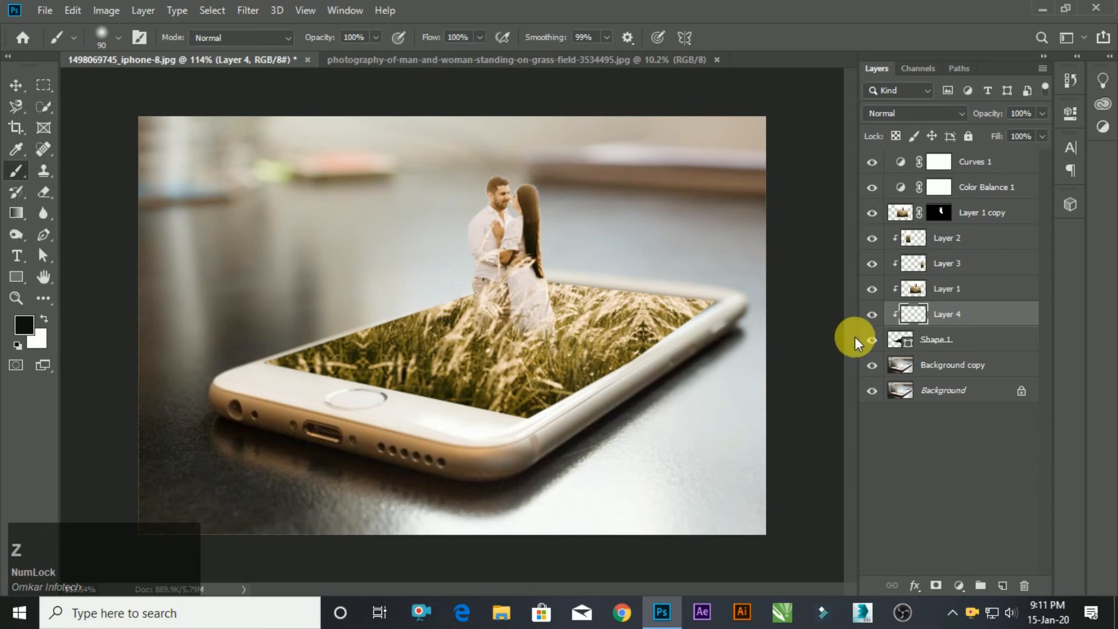
left_click(944, 333, "alt")
key("ctrl+z")
left_click_drag(960, 314, 981, 342)
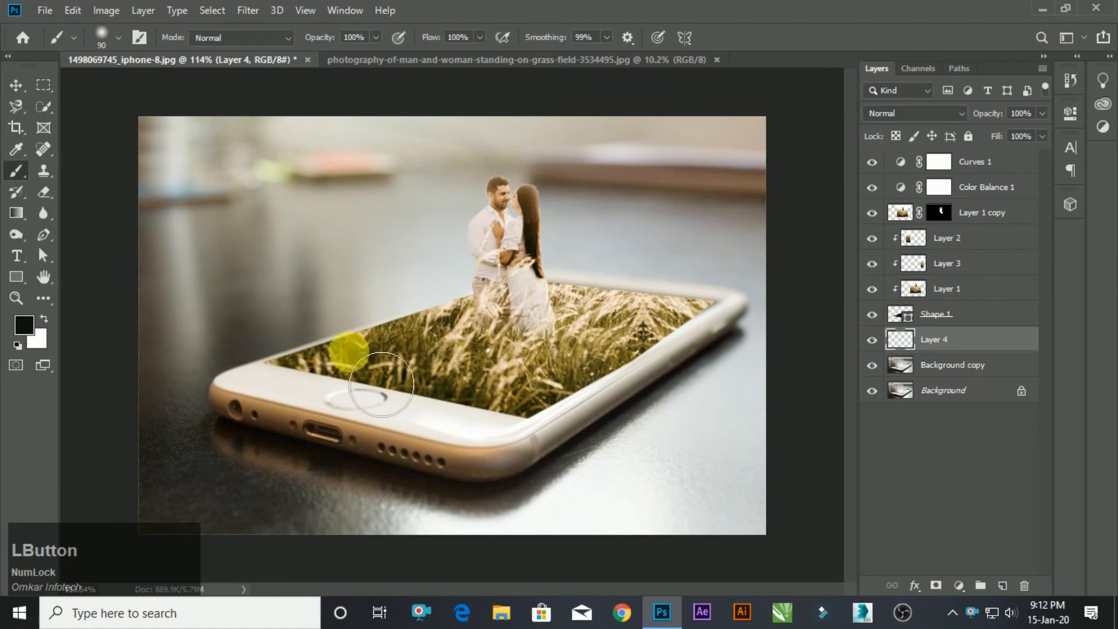
Reduce the Brush to size 30 and paint a soft black outline around the phone screen's edges on Layer 4.
left_click_drag(267, 350, 384, 318)
key("ctrl+z")
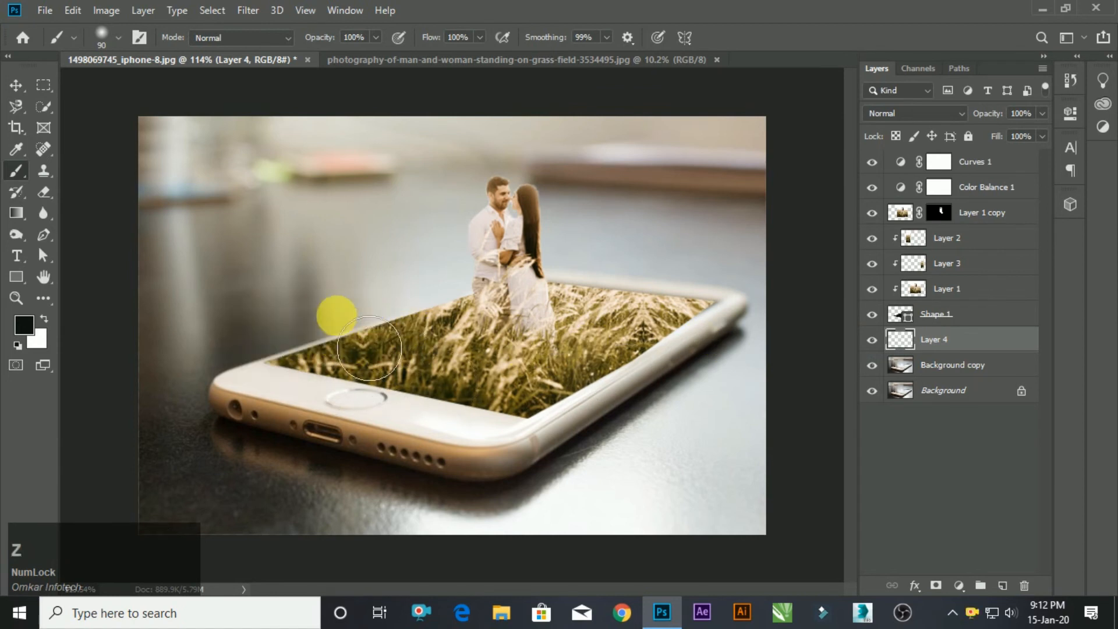
scroll(337, 315, "up", 3)
key("bracketleft")
key("bracketleft")
key("bracketleft")
key("bracketleft")
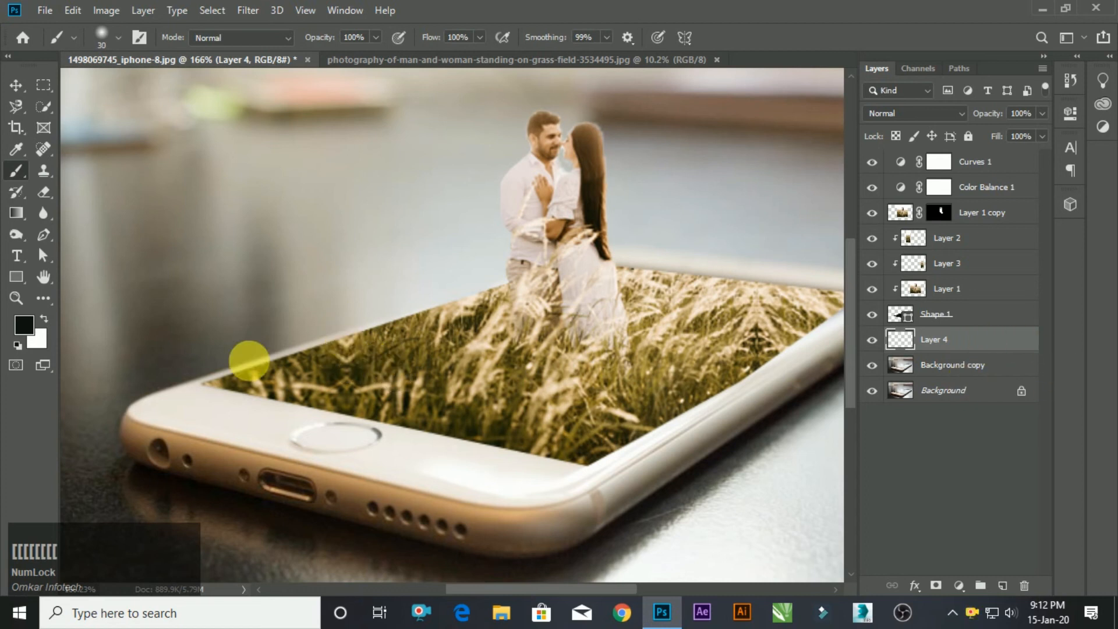
left_click_drag(219, 388, 232, 386)
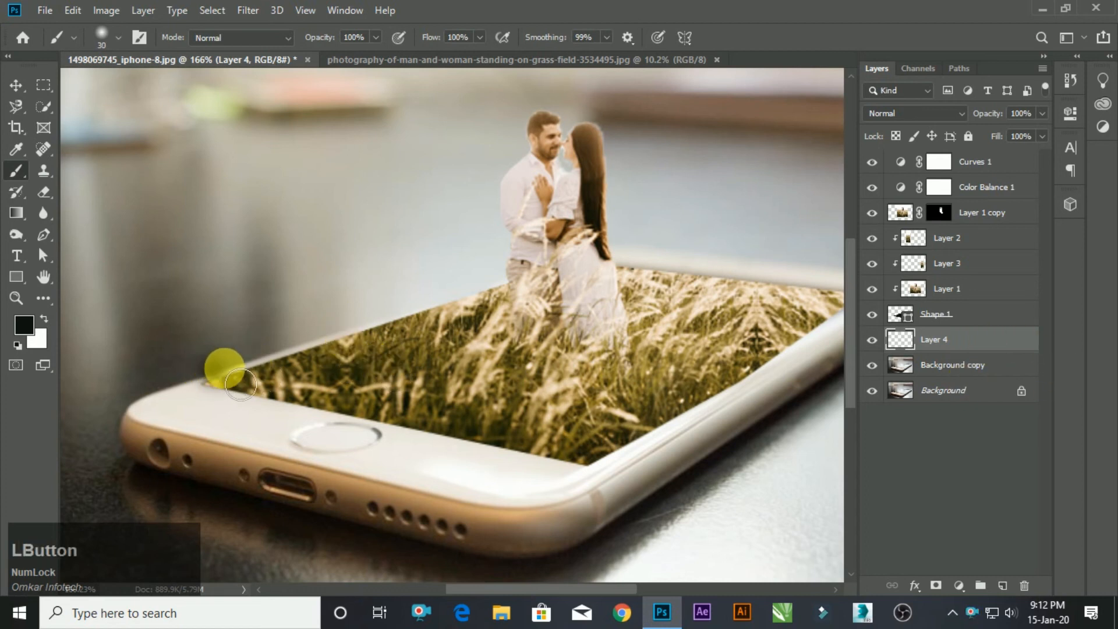
key("ctrl+z")
scroll(284, 378, "down", 3)
scroll(448, 352, "up", 3)
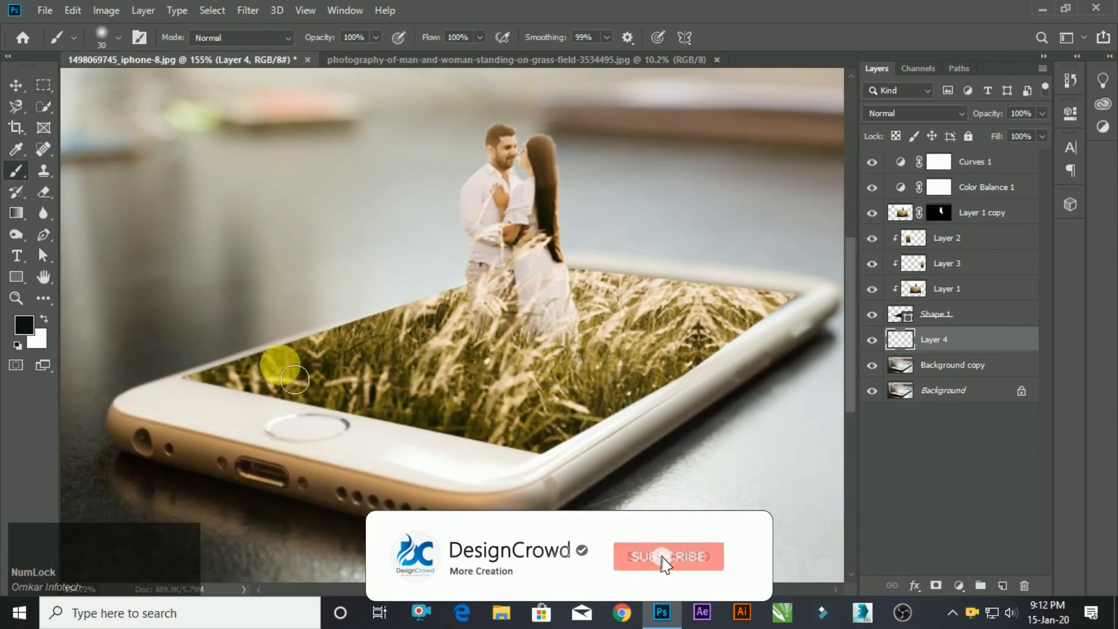
mouse_move(204, 387)
left_mouse_down()
mouse_move(262, 344)
mouse_move(552, 281)
mouse_move(204, 393)
mouse_move(260, 389)
mouse_move(521, 468)
mouse_move(594, 476)
mouse_move(572, 470)
mouse_move(655, 436)
mouse_move(833, 272)
mouse_move(656, 300)
mouse_move(777, 287)
mouse_move(827, 312)
left_mouse_up()
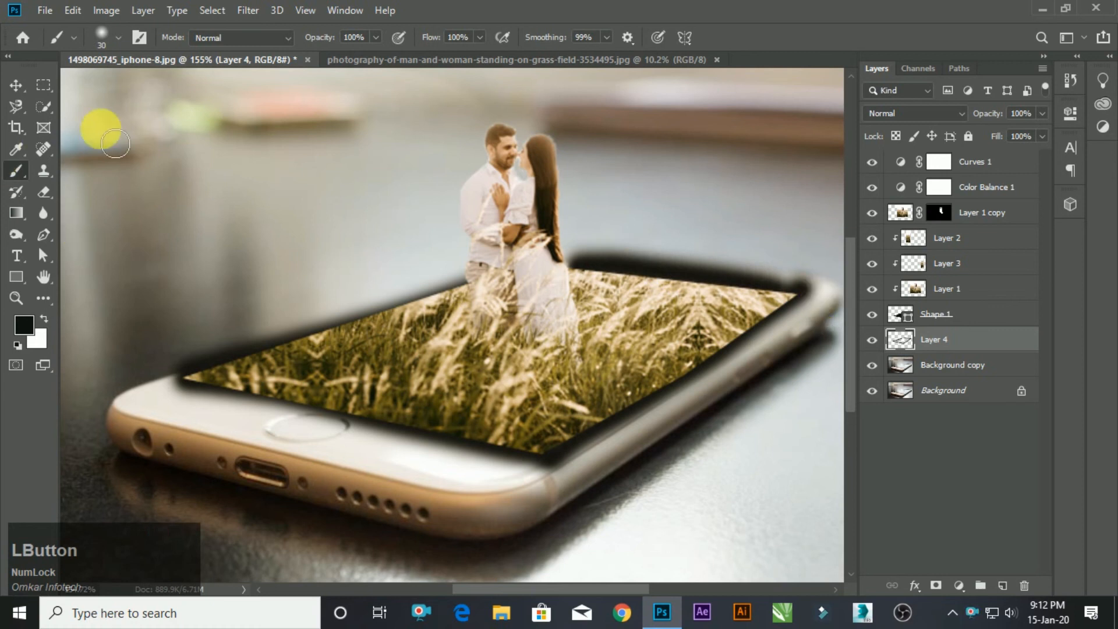
Move Layer 4 above Layer 2, clipped to Shape 1, and lower its opacity to 23%.
left_click(16, 86)
left_click_drag(885, 342, 956, 228)
left_click_drag(1044, 113, 982, 134)
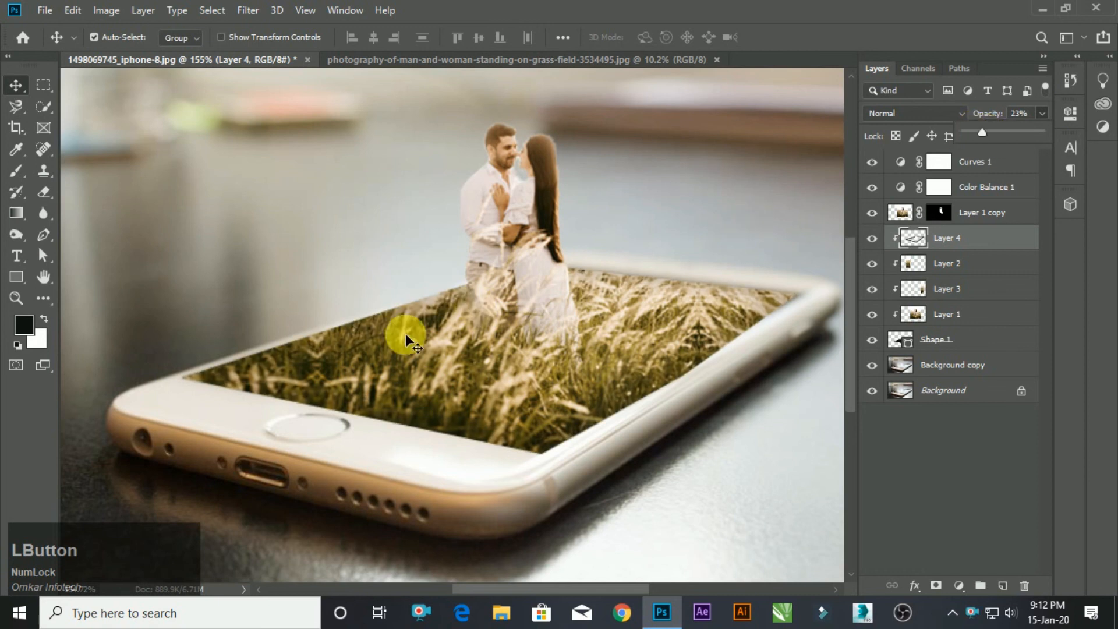
Fine-tune Layer 4's opacity by trying 34% and 32%, settling on 24%.
scroll(509, 412, "down", 4)
scroll(691, 277, "up", 2)
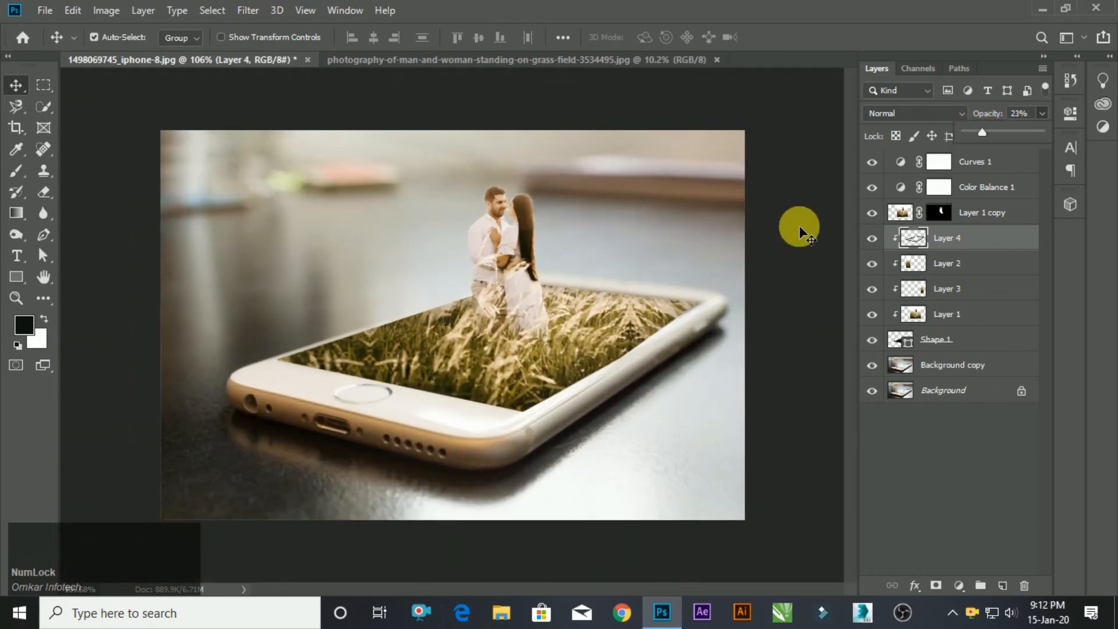
mouse_move(987, 133)
left_mouse_down()
mouse_move(1002, 133)
mouse_move(991, 132)
left_mouse_up()
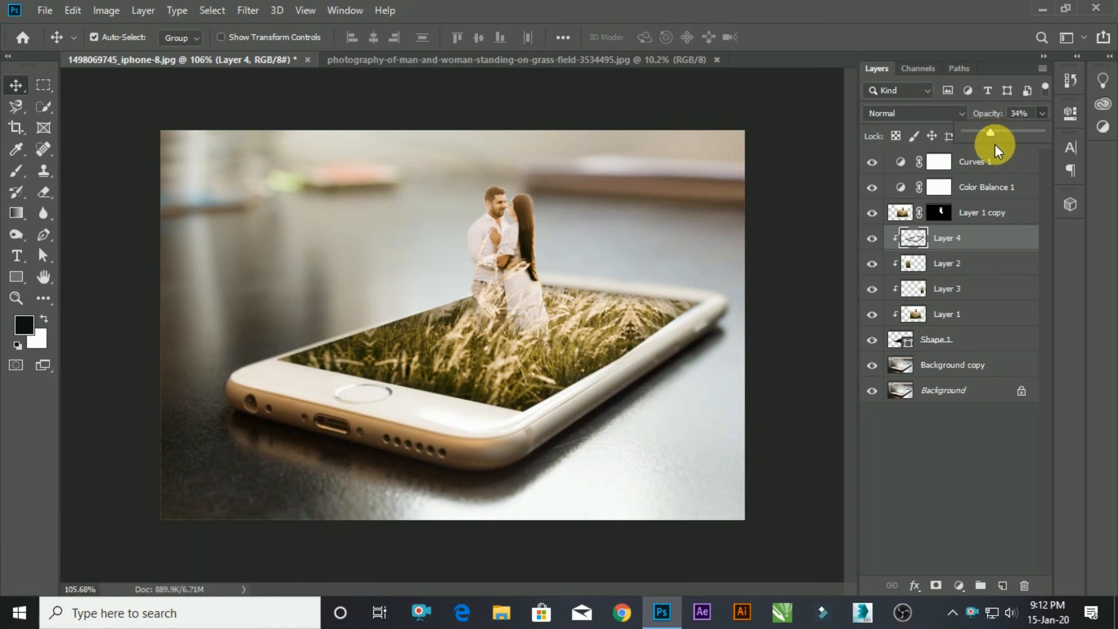
left_click_drag(987, 131, 987, 130)
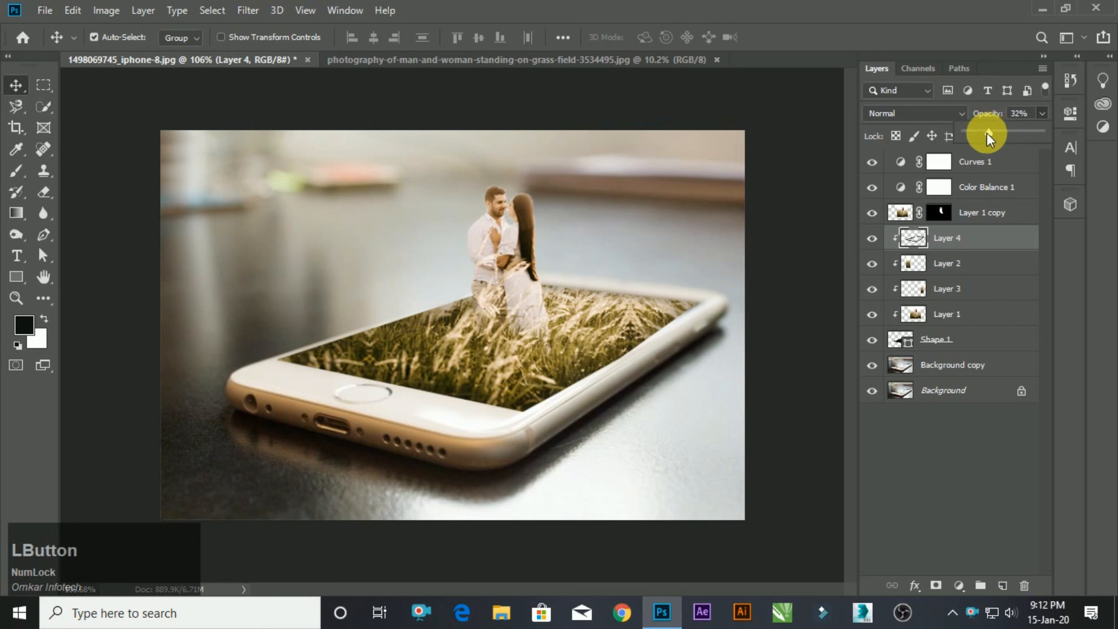
left_click_drag(984, 131, 984, 129)
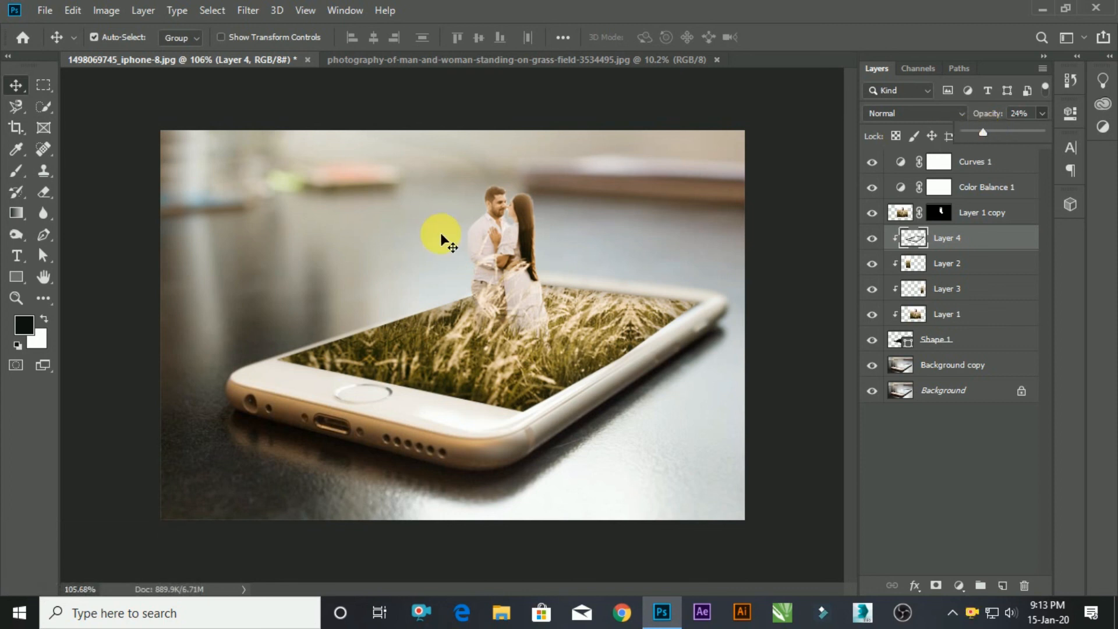
Toggle Layer 1 copy and Layer 1 off and on to compare the composite with and without them.
scroll(449, 367, "down", 1)
scroll(448, 366, "up", 1)
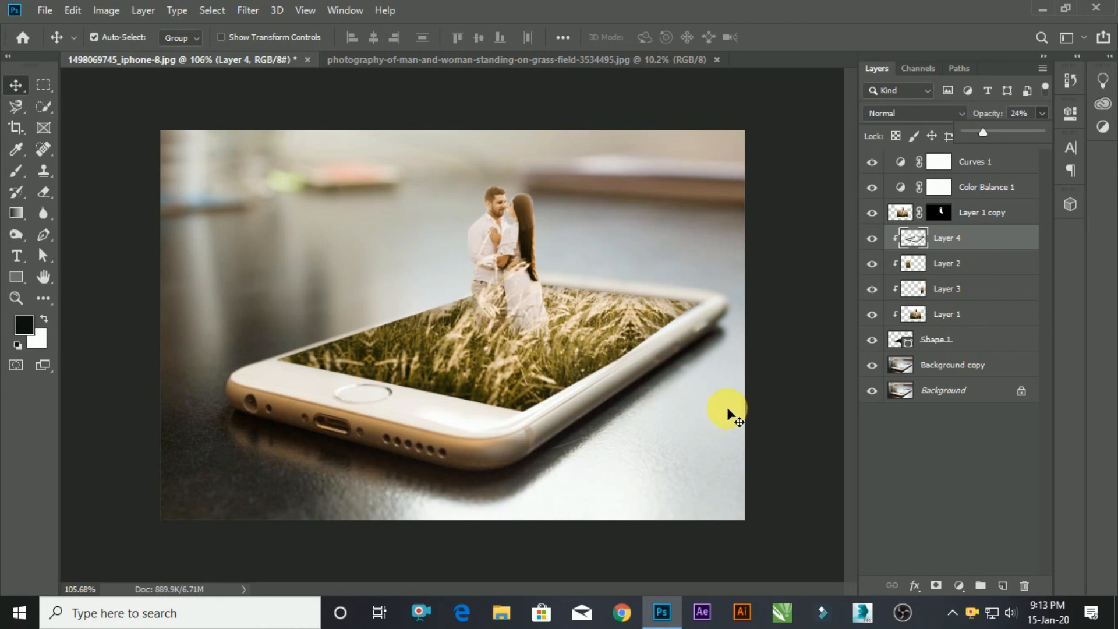
left_click(879, 215)
left_click(872, 213)
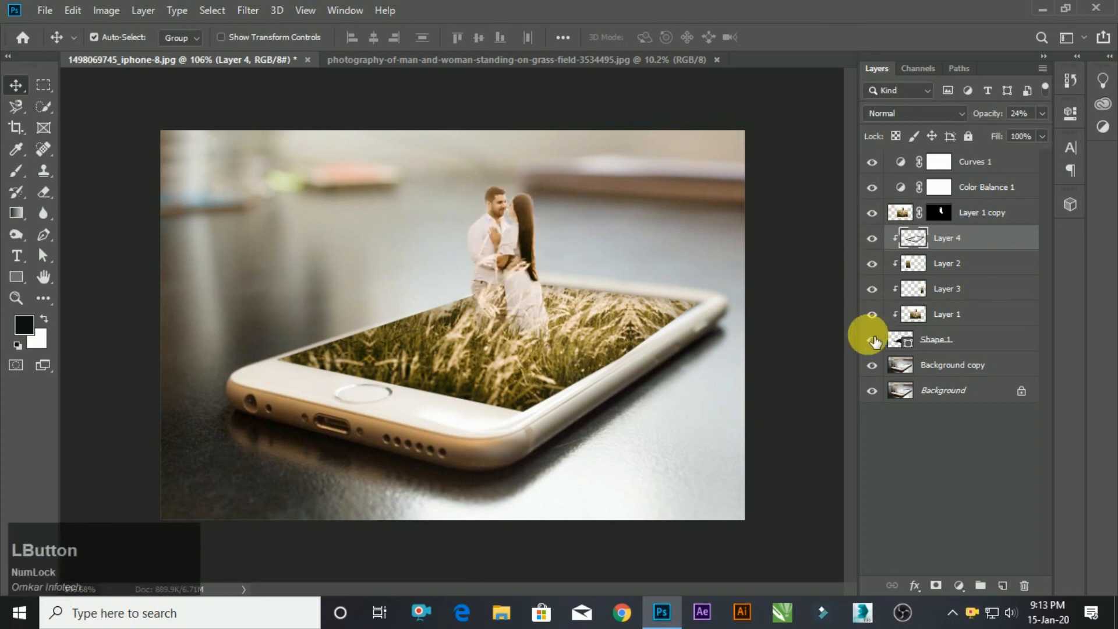
left_click(875, 318)
left_click(875, 318)
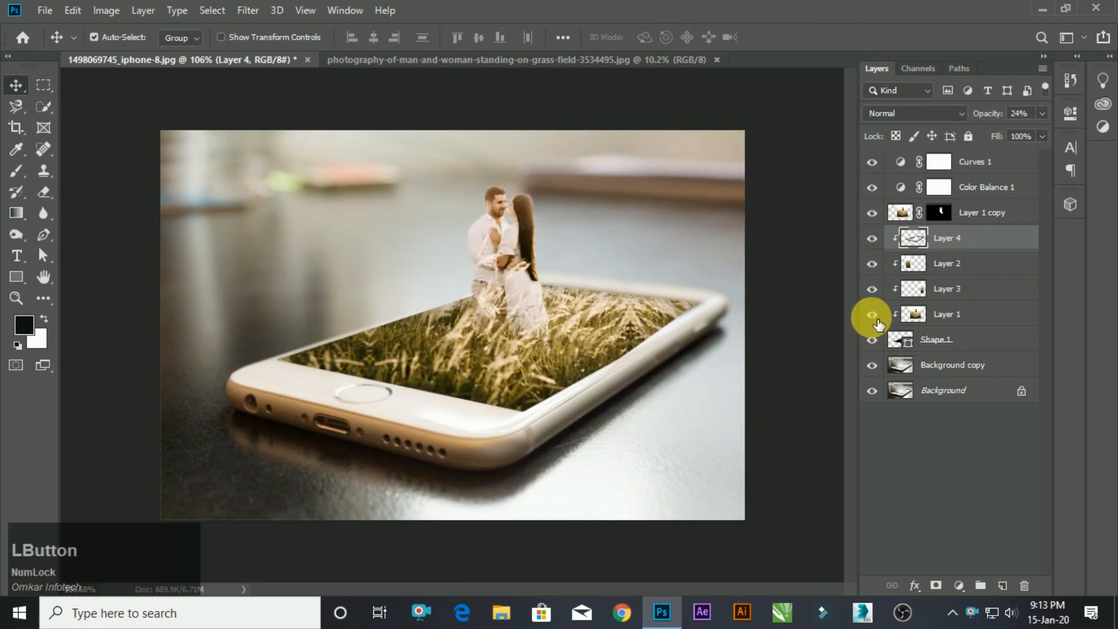